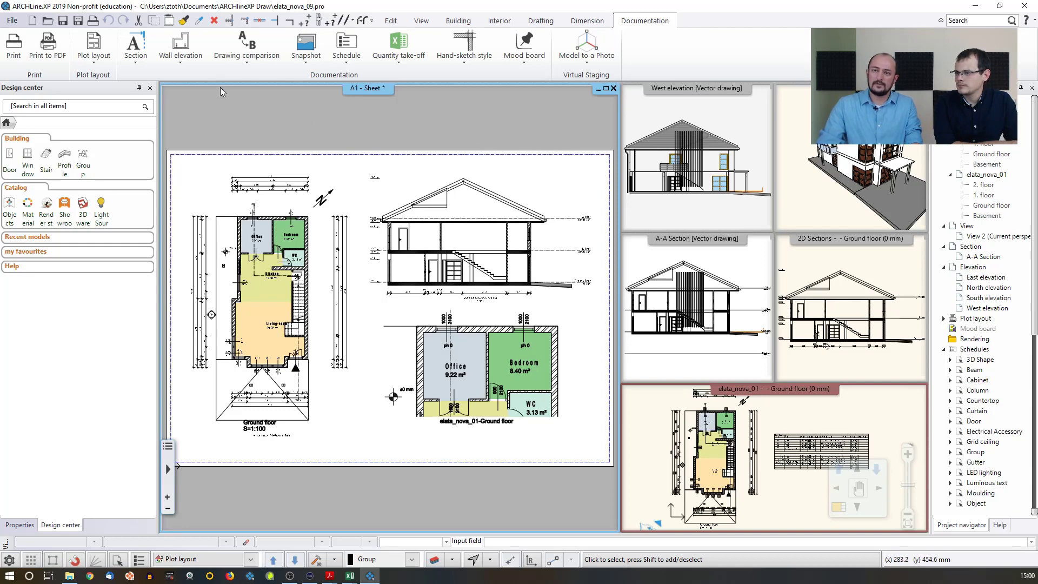
Add a blank landscape ISO A4 page (297 x 210 mm) without a plot stamp to the existing plot layout
{"action": "left_click", "coordinate": [89, 61]}
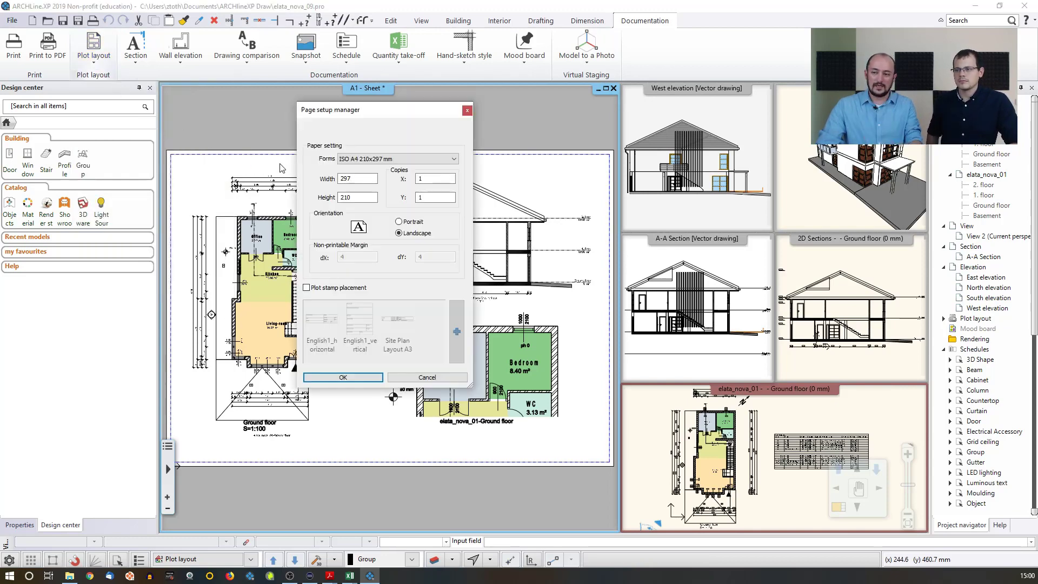
{"action": "left_click_drag", "start_coordinate": [335, 116], "coordinate": [448, 123]}
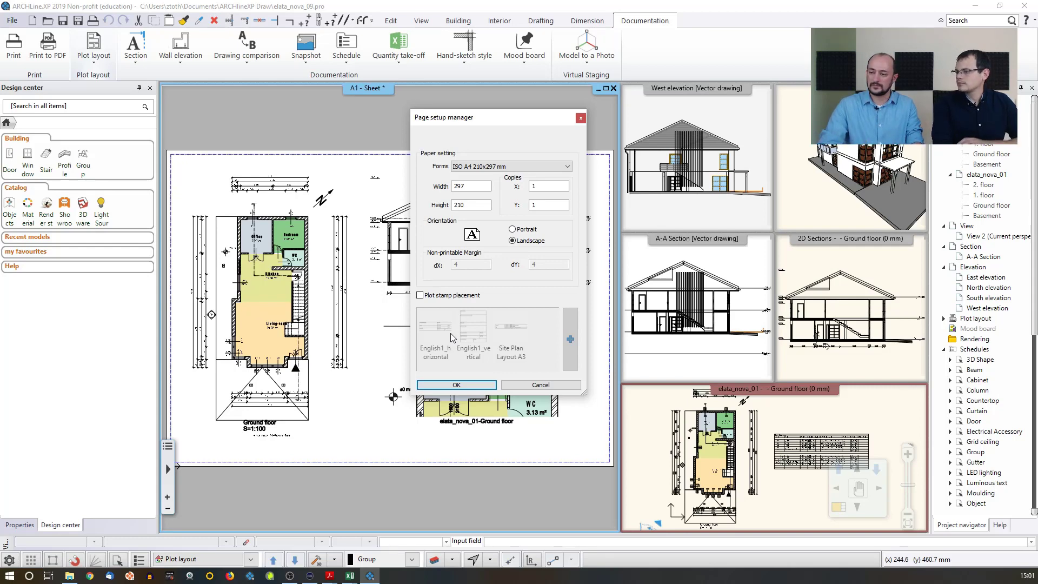
{"action": "left_click", "coordinate": [469, 386]}
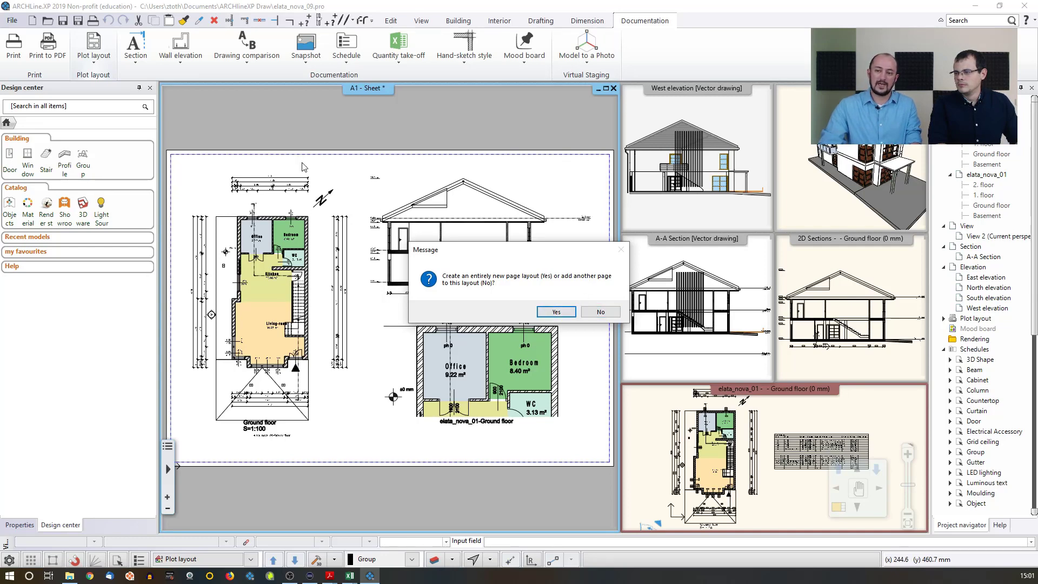
{"action": "left_click", "coordinate": [600, 312]}
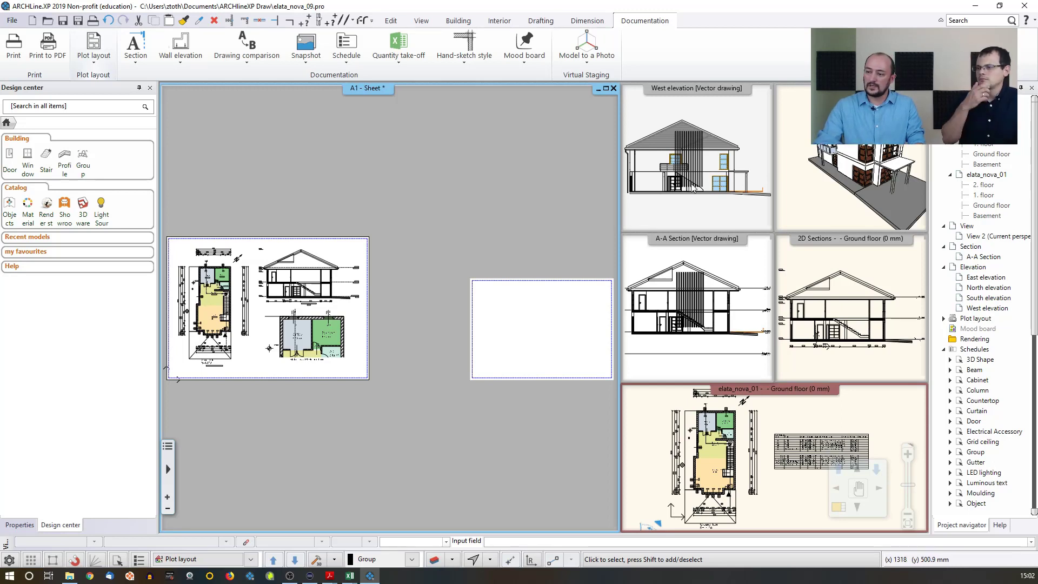
Render the West elevation with contour-line and hatch shadows, textured shading and elevation shadow light direction
{"action": "left_click", "coordinate": [641, 222]}
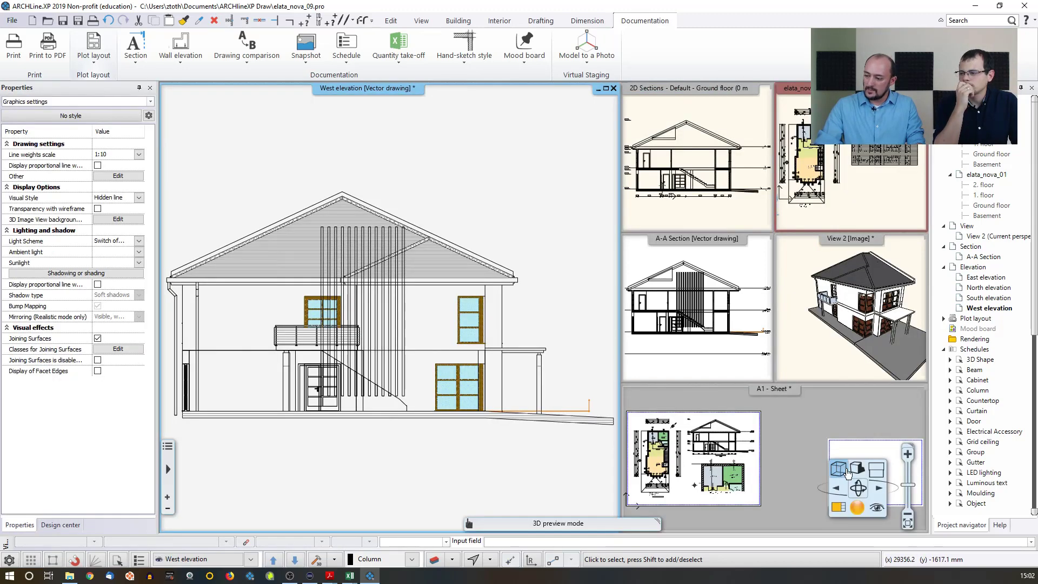
{"action": "left_click", "coordinate": [856, 470]}
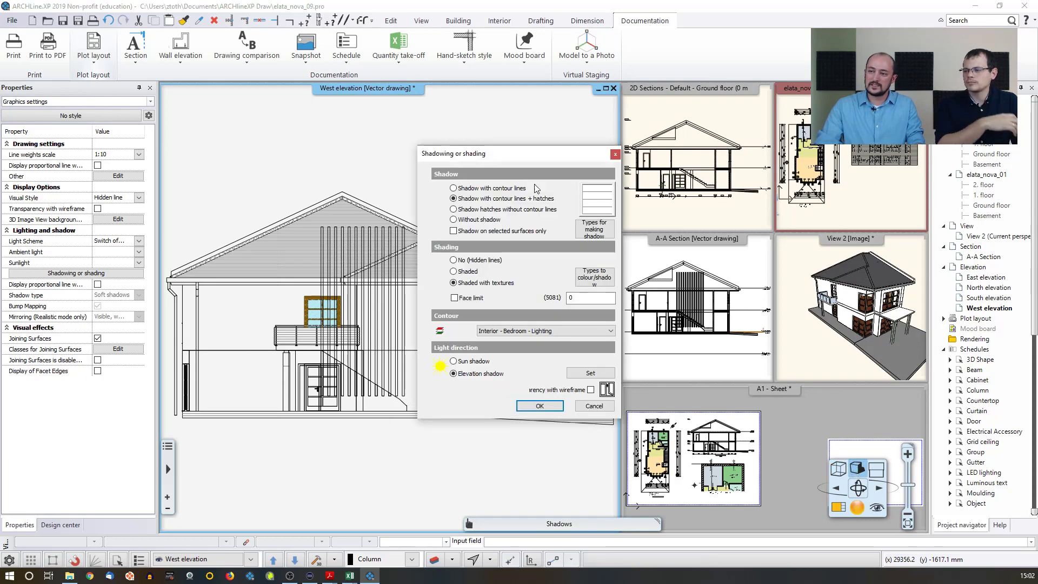
{"action": "left_click", "coordinate": [540, 405]}
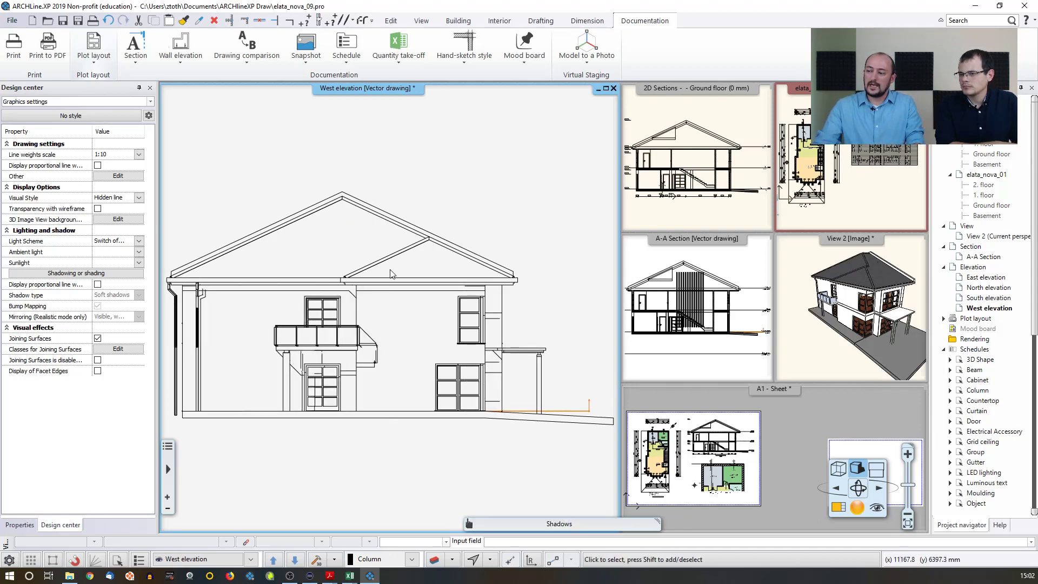
Place the West elevation on the layout's new A4 page at 1:100 scale
{"action": "left_click", "coordinate": [786, 416]}
{"action": "left_click", "coordinate": [846, 506]}
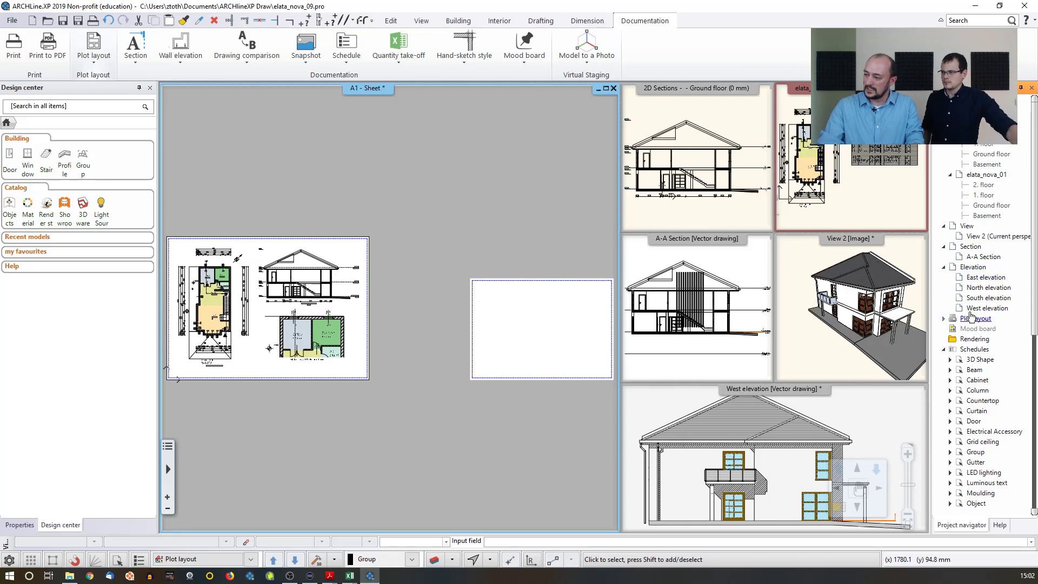
{"action": "left_click_drag", "start_coordinate": [991, 314], "coordinate": [528, 335]}
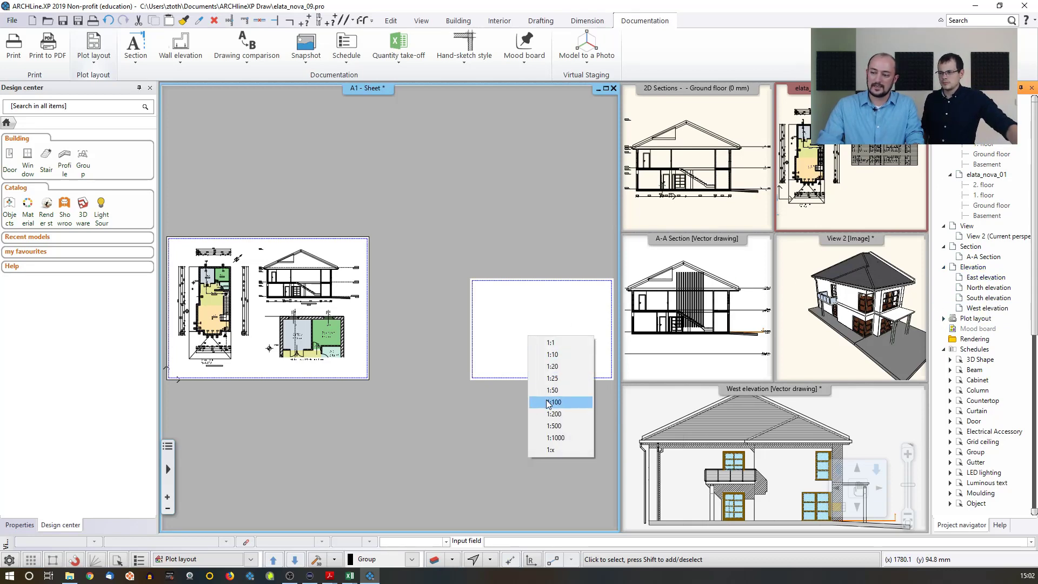
{"action": "left_click", "coordinate": [552, 402]}
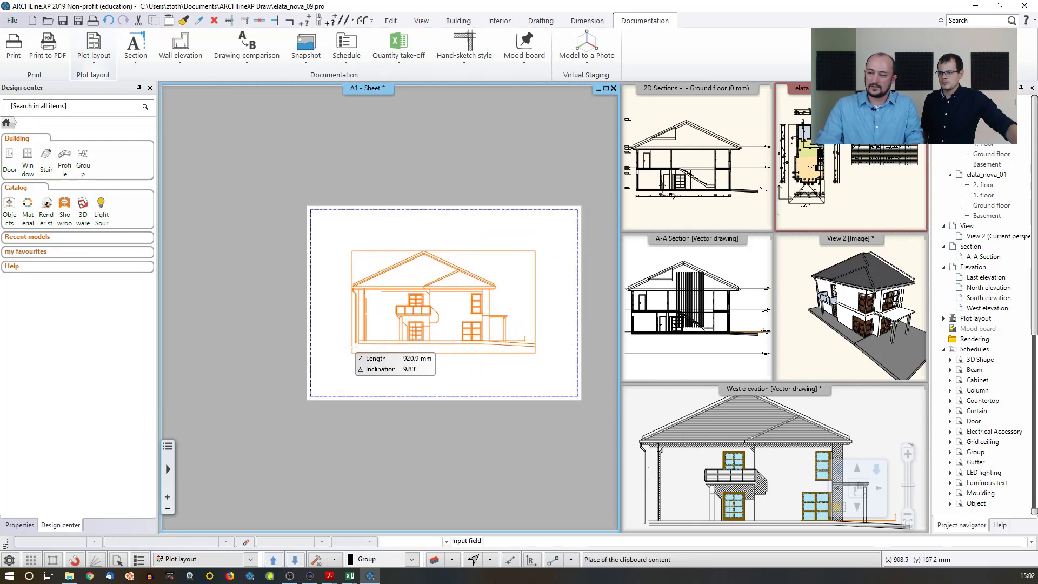
{"action": "left_click", "coordinate": [352, 351]}
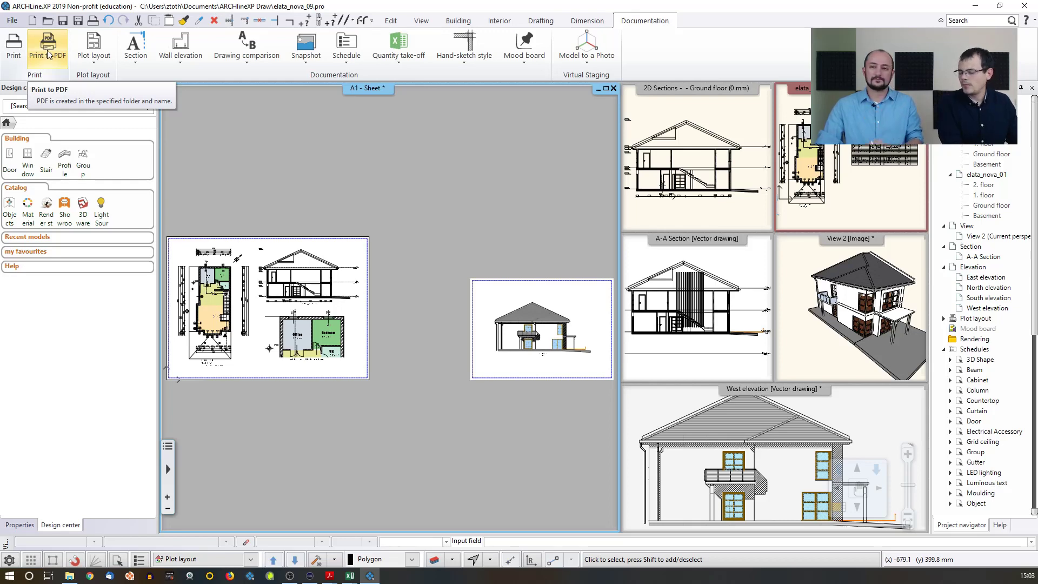
Start a print queue entry for the A1 - Sheet plot layout
{"action": "left_click", "coordinate": [12, 20]}
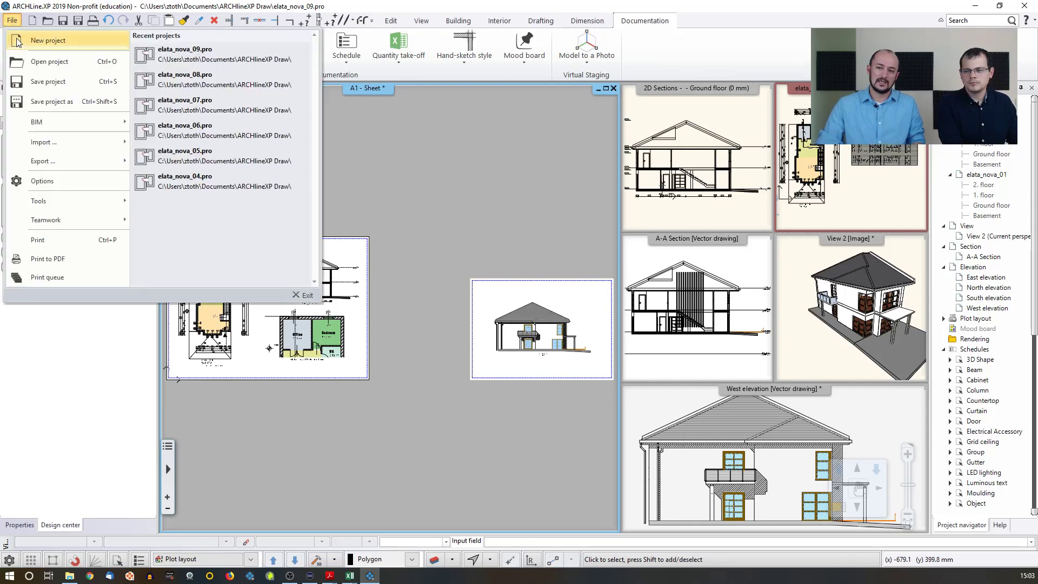
{"action": "left_click", "coordinate": [48, 278]}
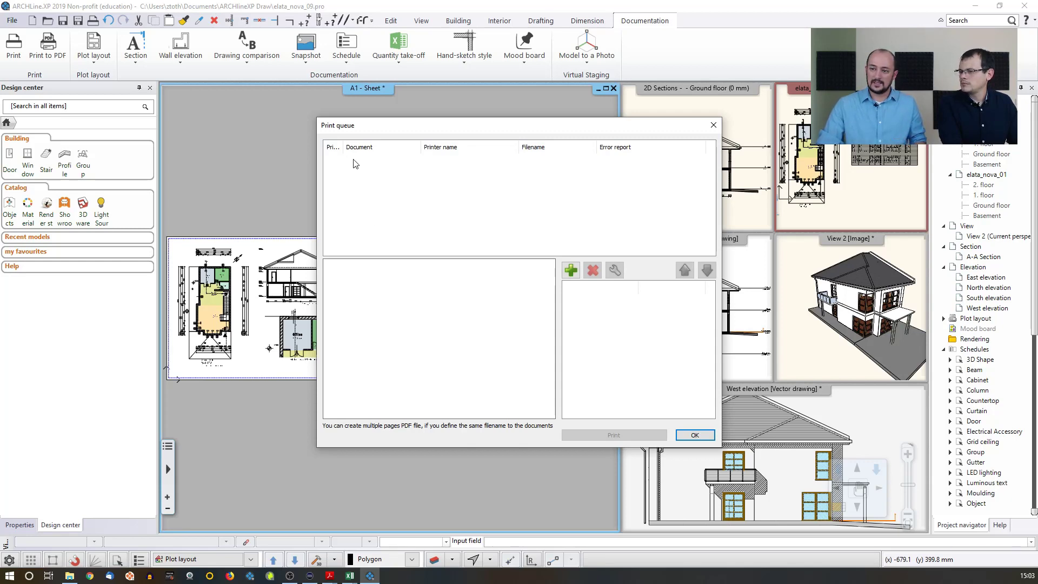
{"action": "left_click", "coordinate": [570, 270]}
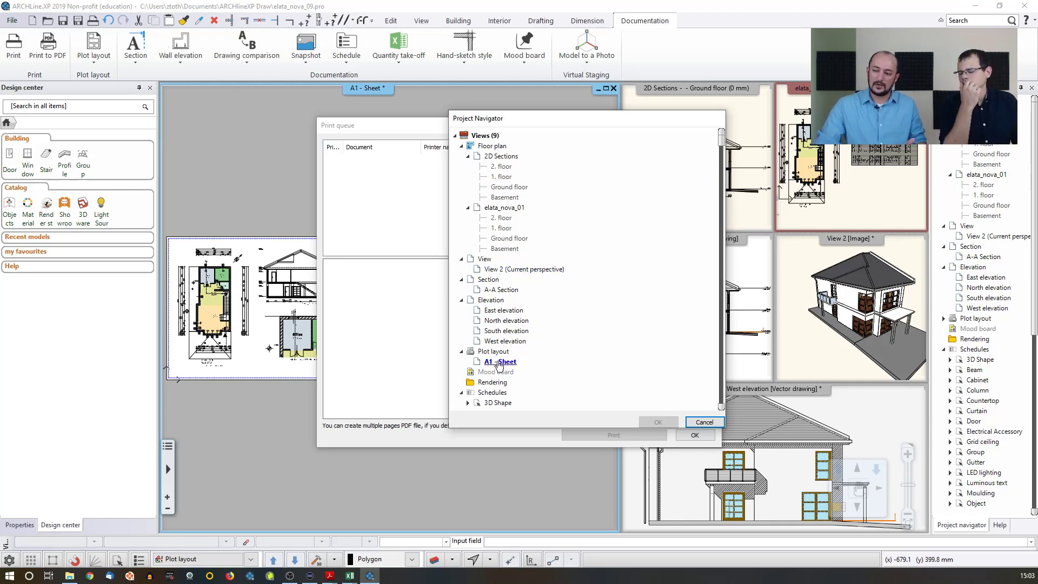
{"action": "left_click", "coordinate": [494, 361]}
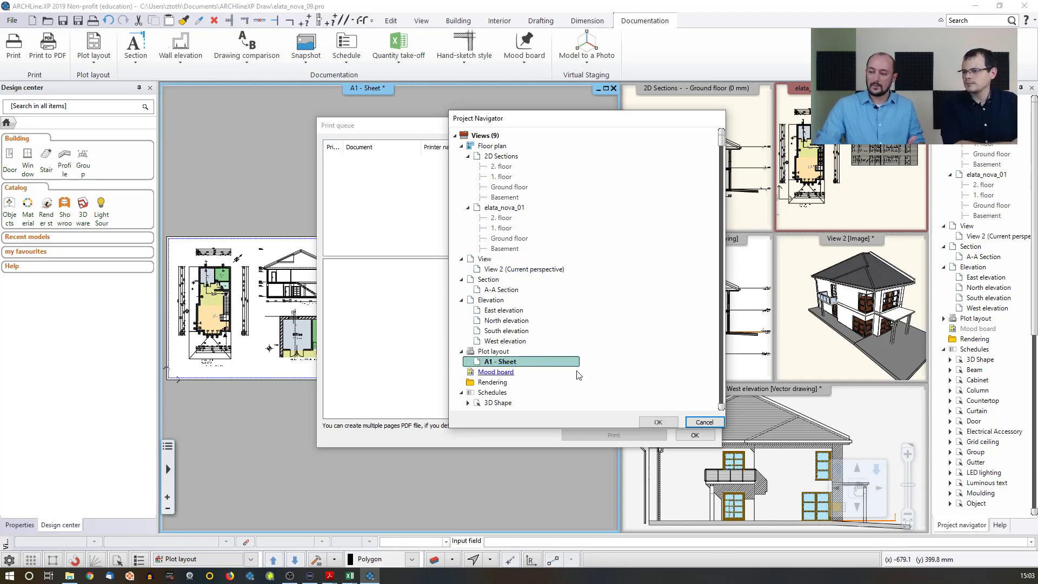
{"action": "left_click", "coordinate": [658, 422]}
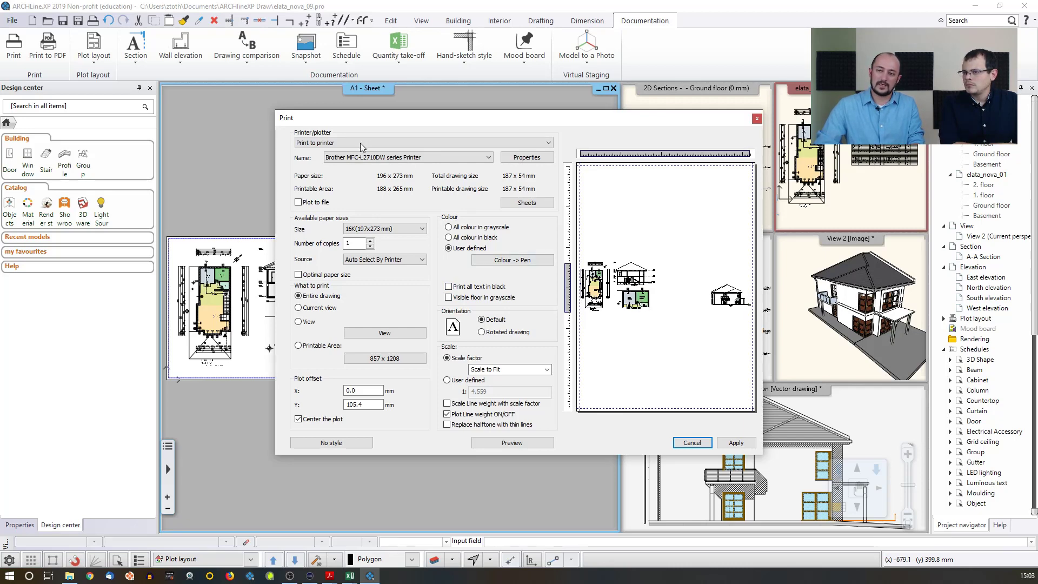
Set the entry's output to PDF Printing, saved on the Desktop under the file name Layout pages
{"action": "left_click", "coordinate": [390, 145]}
{"action": "left_click", "coordinate": [319, 160]}
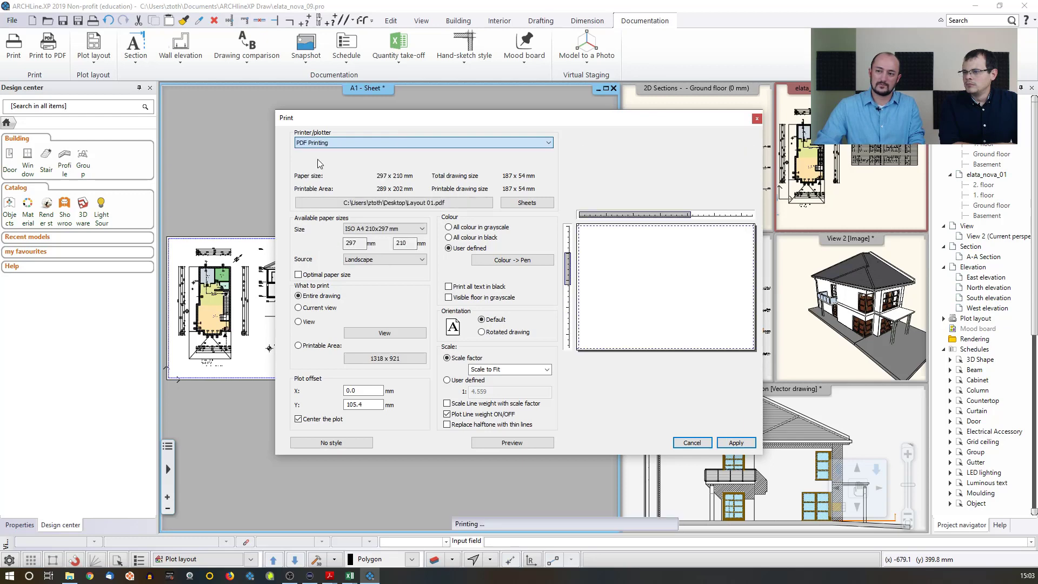
{"action": "left_click", "coordinate": [388, 202]}
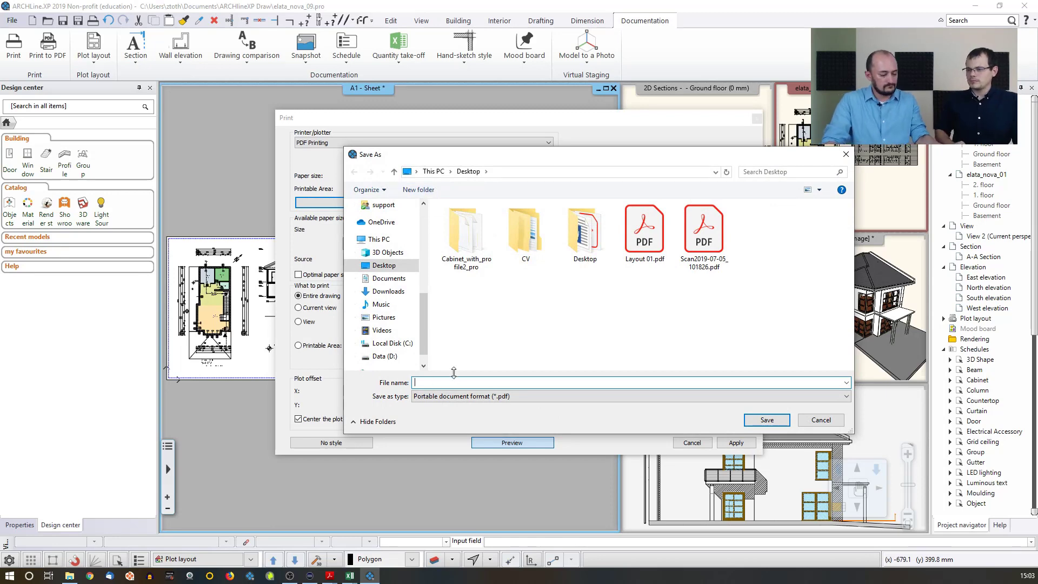
{"action": "type", "text": "Layout"}
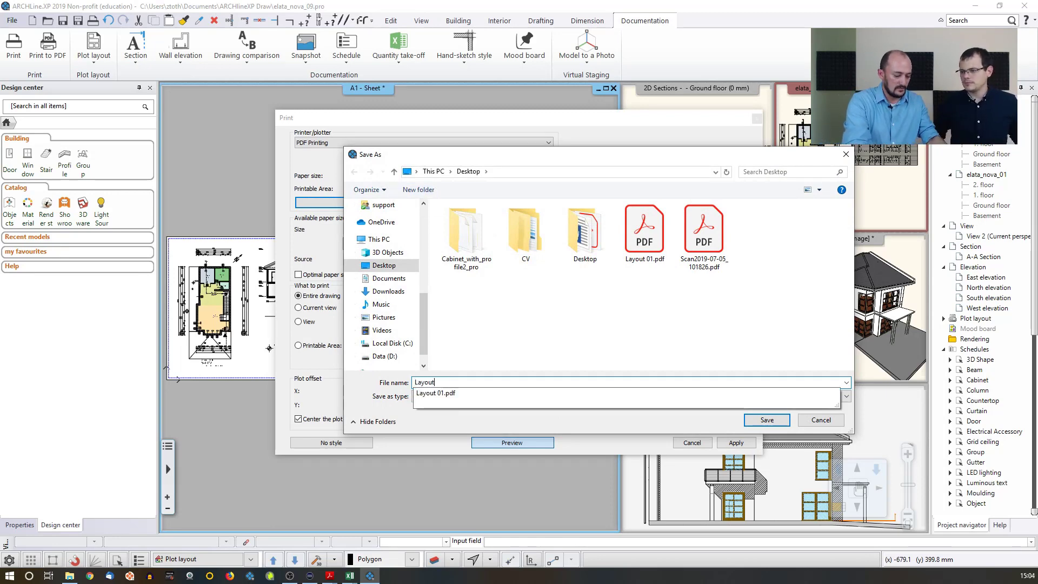
{"action": "type", "text": " pages"}
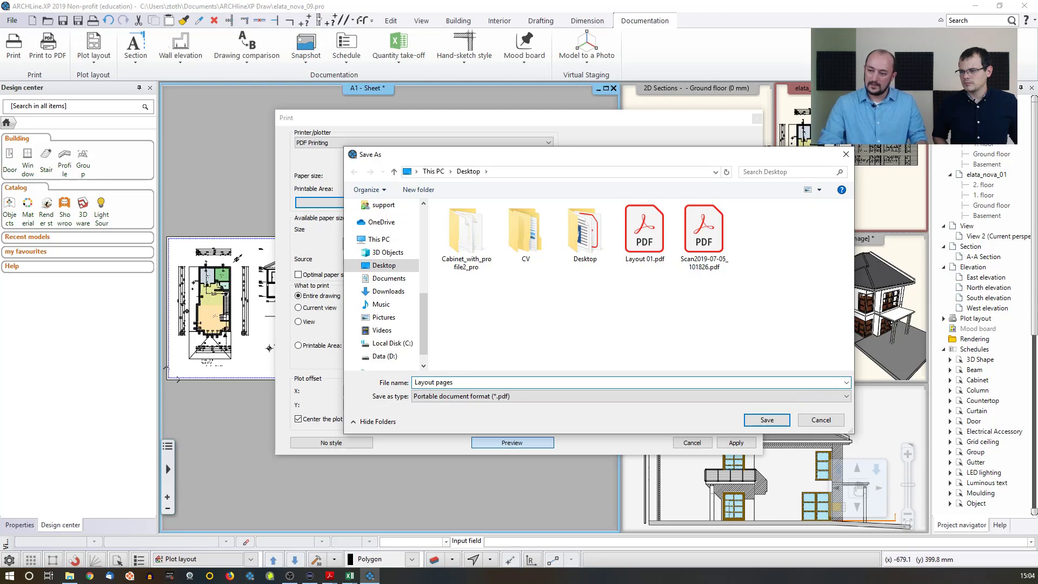
{"action": "left_click", "coordinate": [765, 420]}
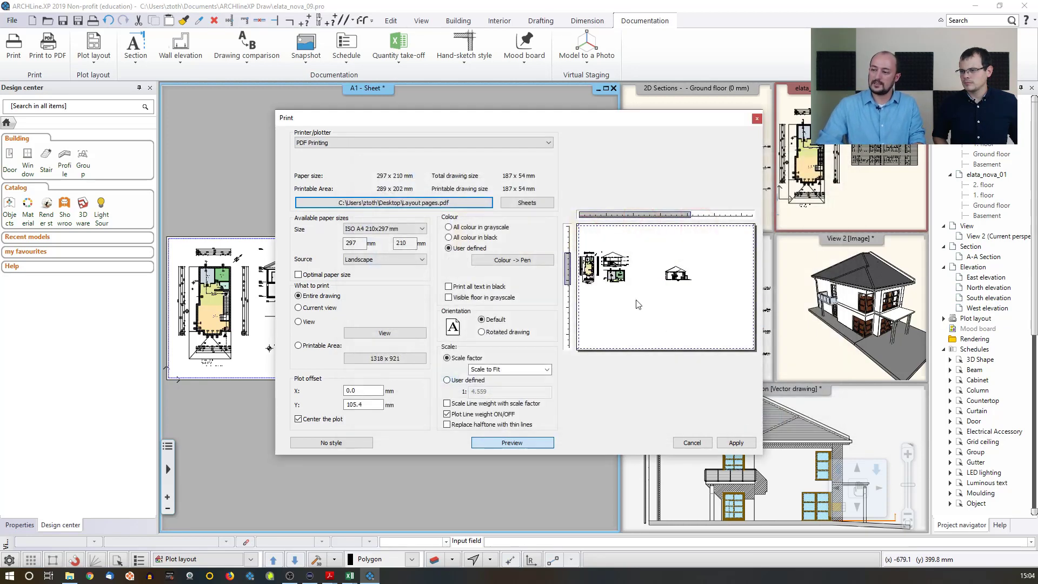
Set the print's paper size to ISO A3 297x420 mm and the scale factor to 1:1
{"action": "left_click", "coordinate": [392, 231]}
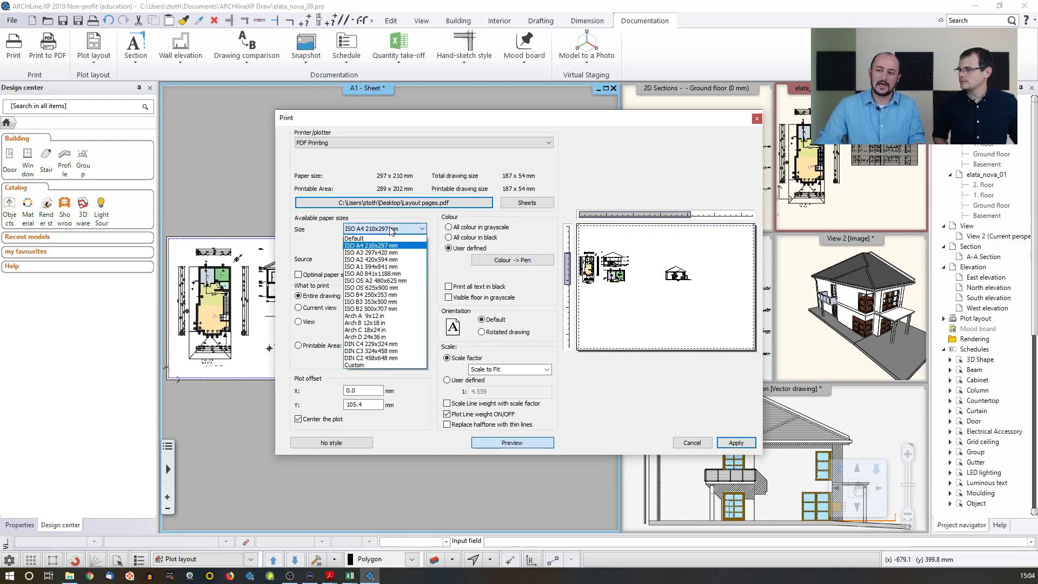
{"action": "left_click", "coordinate": [381, 252]}
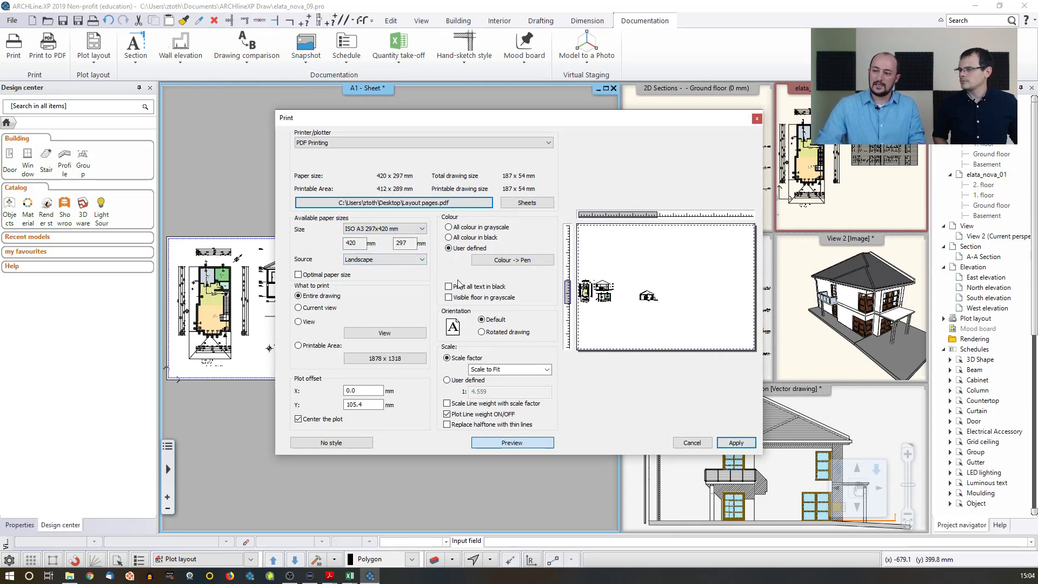
{"action": "left_click", "coordinate": [547, 369]}
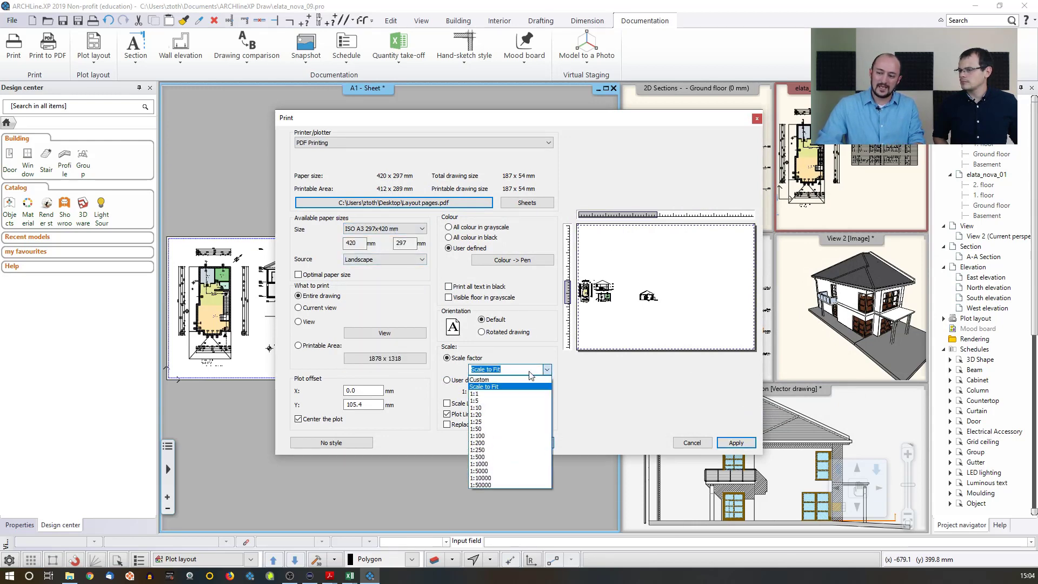
{"action": "left_click", "coordinate": [477, 393]}
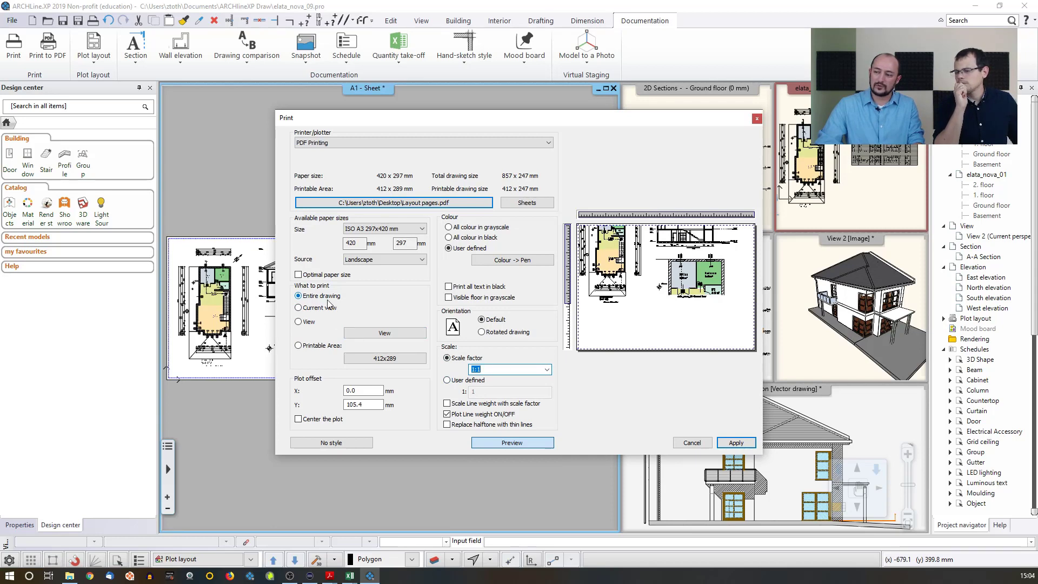
Limit the printed view to a window spanning opposite corners of the 420 x 297 mm first page
{"action": "left_click_drag", "start_coordinate": [443, 113], "coordinate": [656, 114]}
{"action": "left_click_drag", "start_coordinate": [585, 123], "coordinate": [690, 136]}
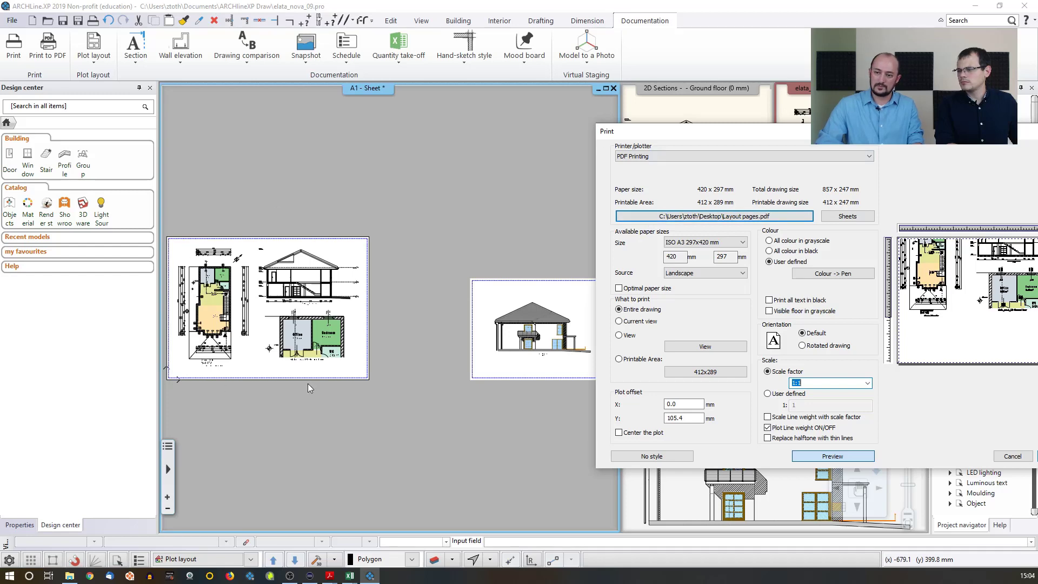
{"action": "left_click_drag", "start_coordinate": [629, 128], "coordinate": [397, 121]}
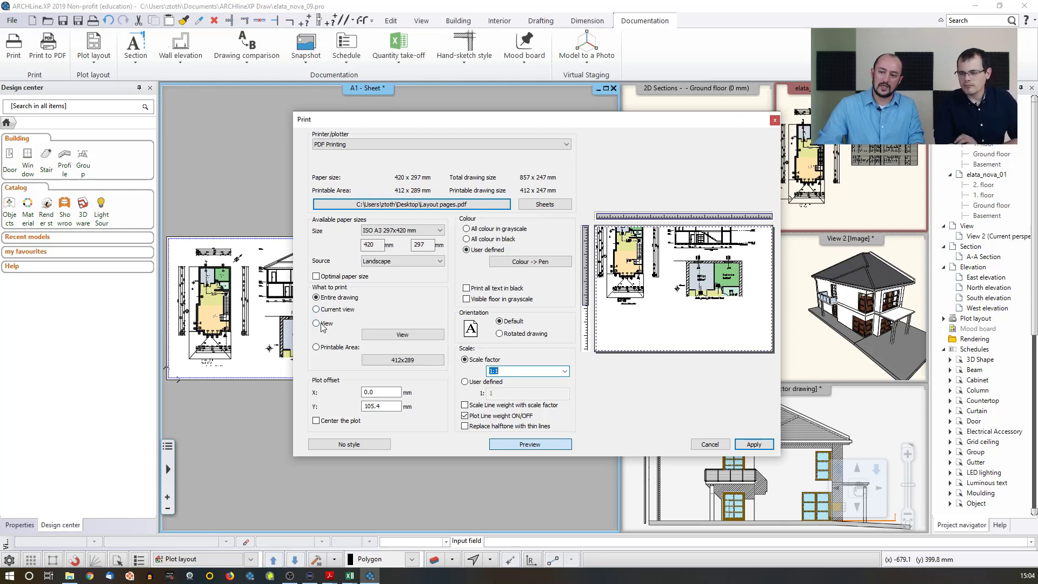
{"action": "left_click", "coordinate": [394, 335]}
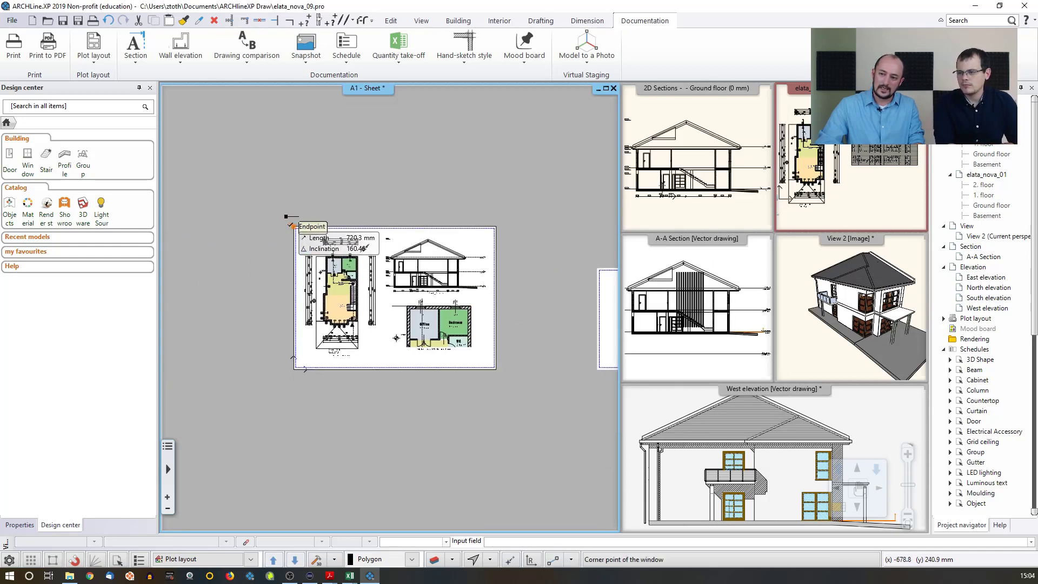
{"action": "left_click", "coordinate": [286, 217]}
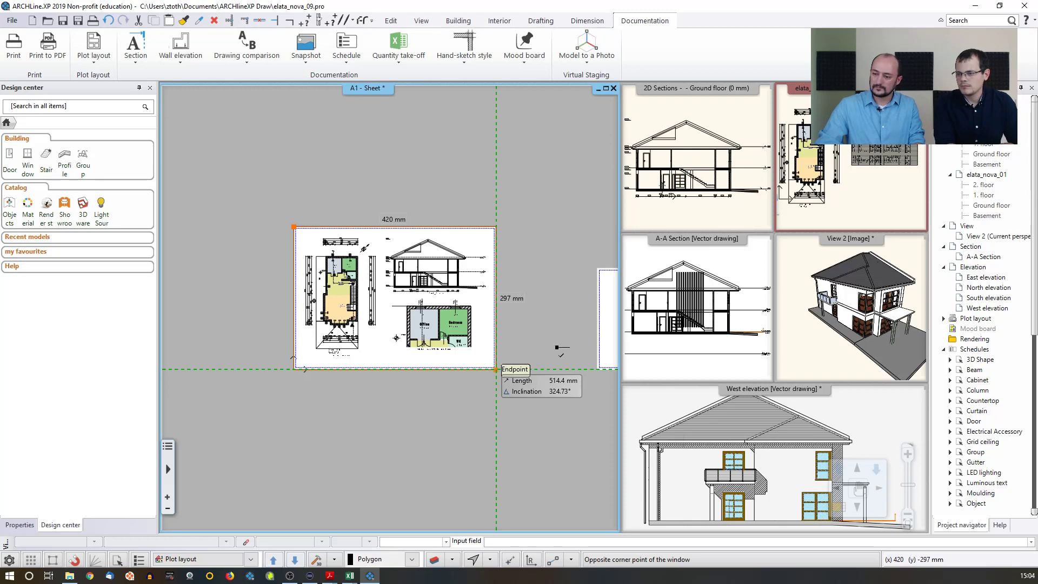
{"action": "left_click", "coordinate": [551, 352]}
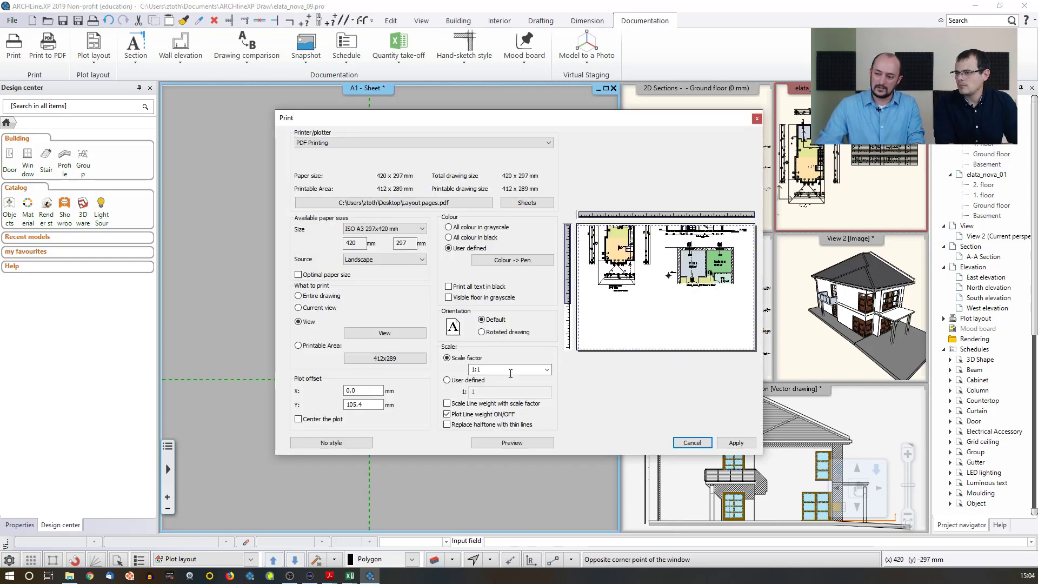
Center the plot on the paper and apply the print settings to the first queue entry
{"action": "left_click", "coordinate": [298, 419]}
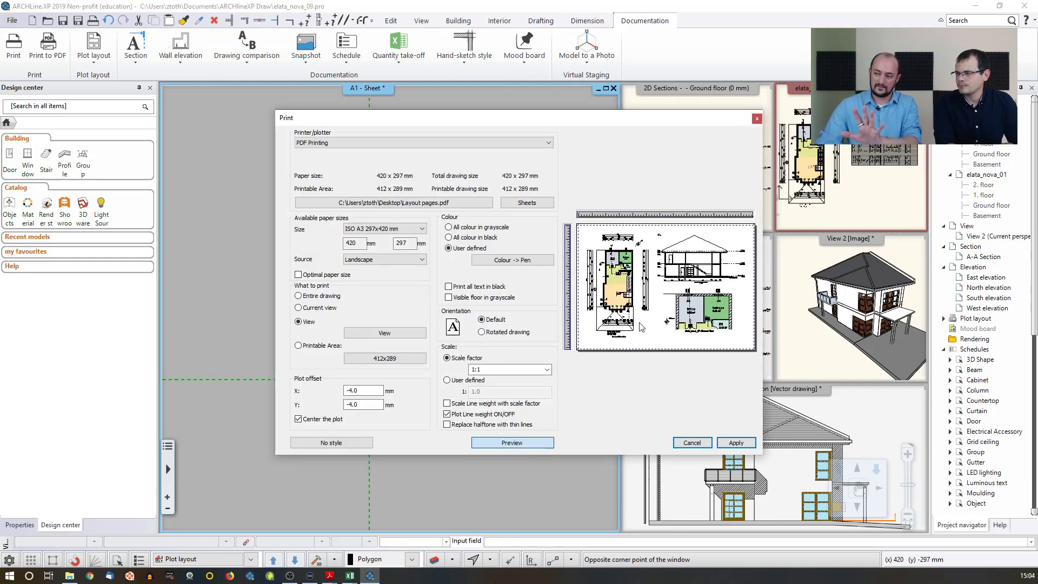
{"action": "left_click", "coordinate": [735, 443]}
{"action": "left_click", "coordinate": [589, 336]}
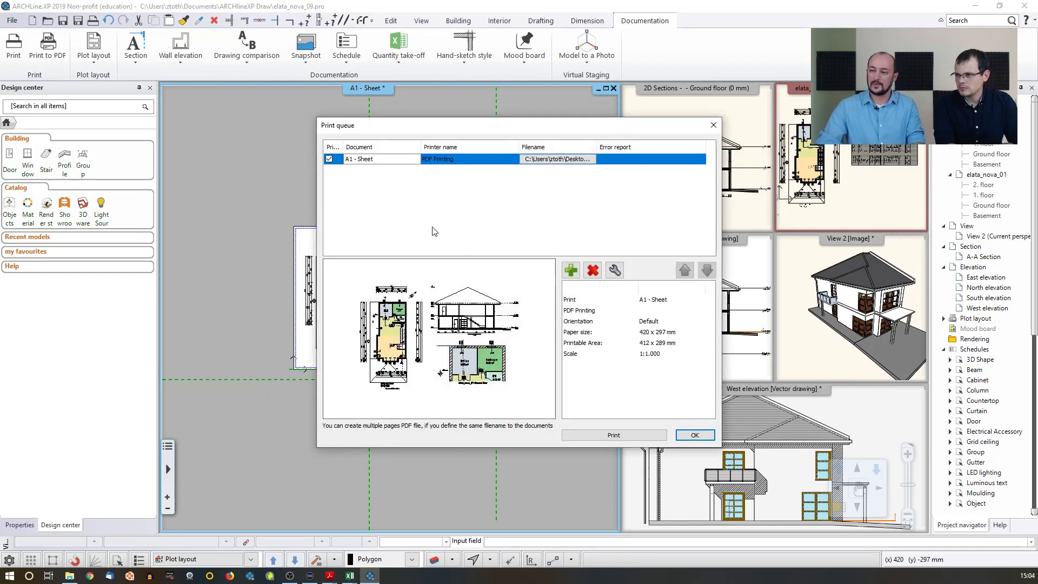
Add the A1 - Sheet plot layout to the print queue as a second entry
{"action": "left_click", "coordinate": [570, 270]}
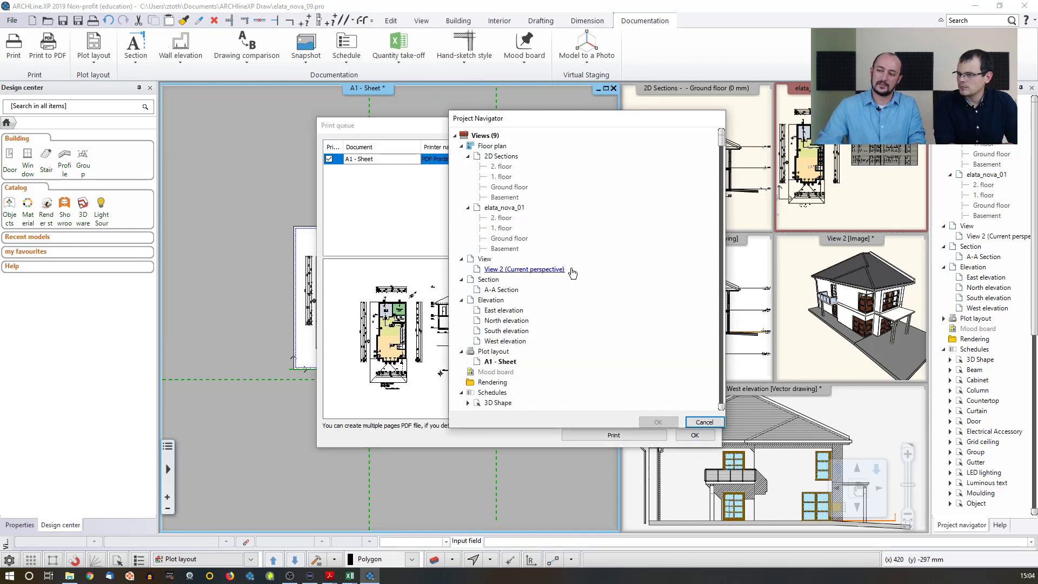
{"action": "left_click", "coordinate": [507, 362]}
{"action": "left_click", "coordinate": [658, 421]}
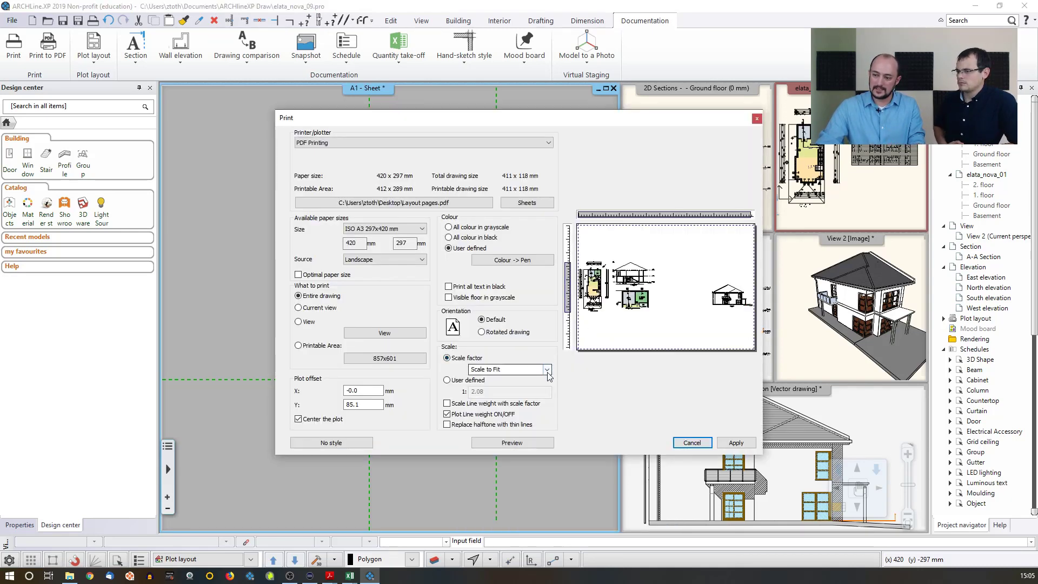
Set the second entry's print scale factor to 1:1 and its paper size to ISO A4 210x297 mm
{"action": "left_click", "coordinate": [495, 369]}
{"action": "left_click", "coordinate": [493, 395]}
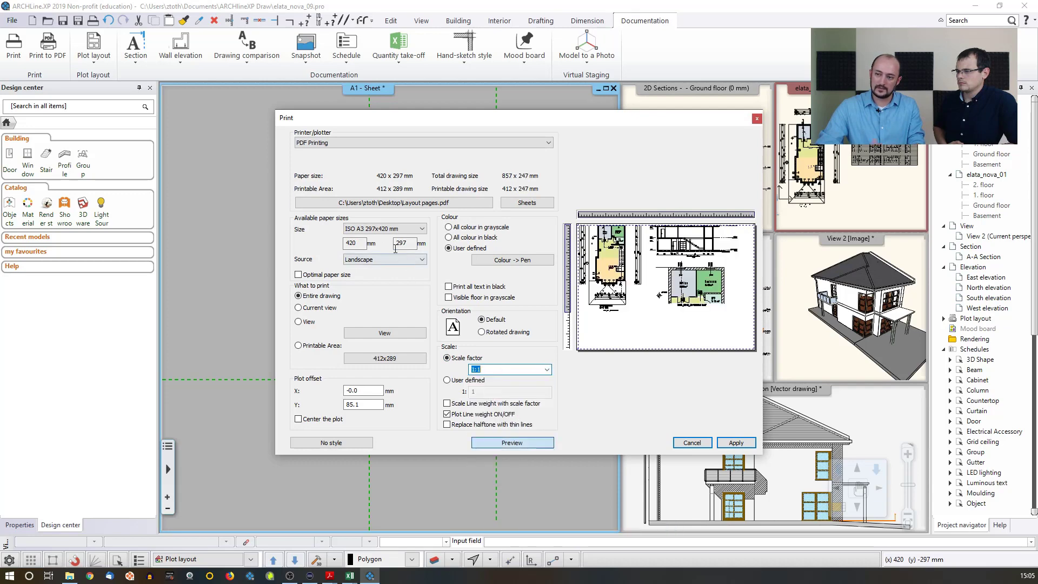
{"action": "left_click", "coordinate": [416, 229]}
{"action": "left_click", "coordinate": [370, 245]}
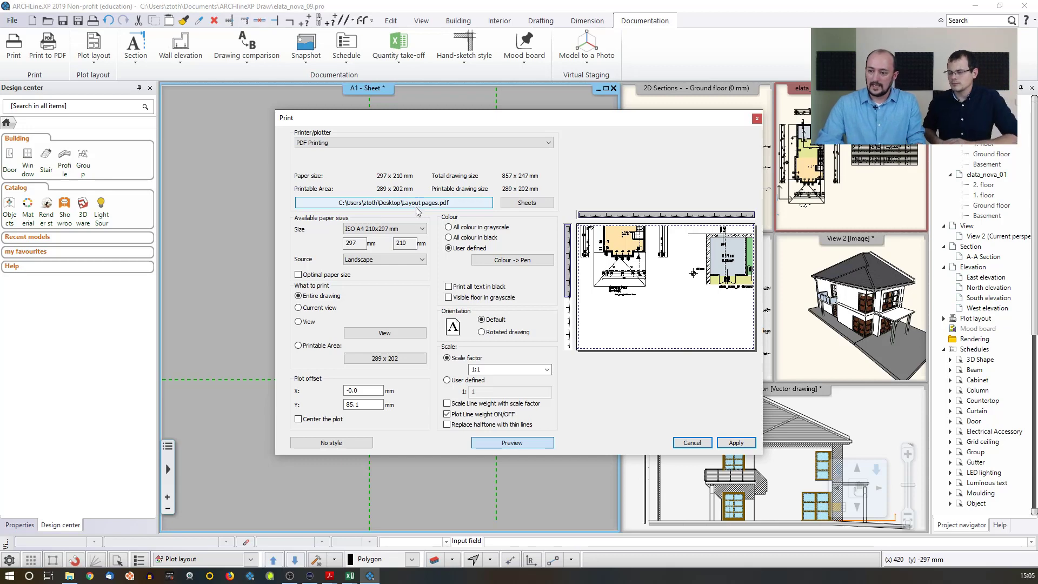
Limit the printed view to a window spanning opposite corners of the 297 x 210 mm West elevation page
{"action": "left_click", "coordinate": [301, 323]}
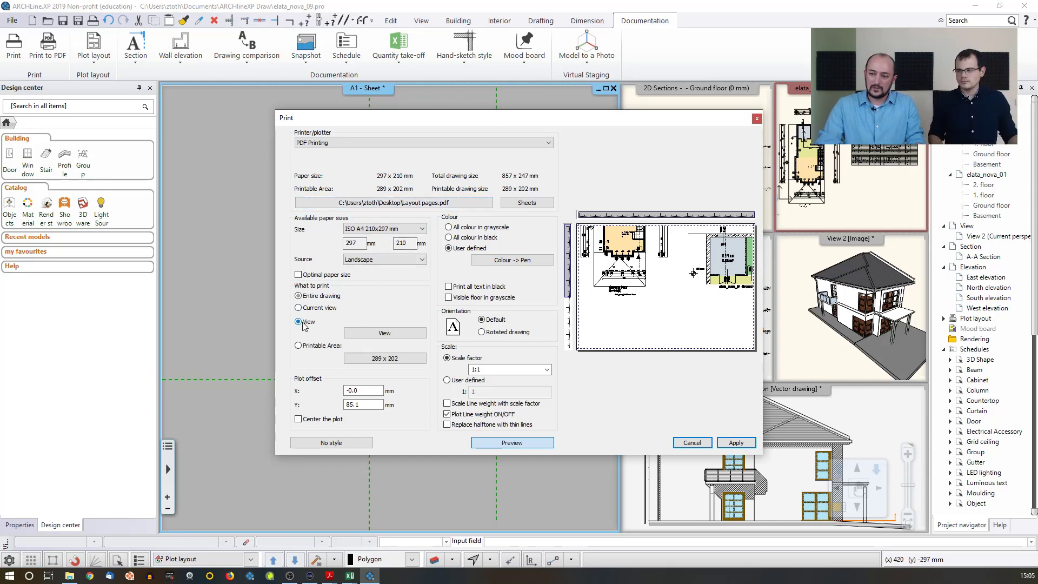
{"action": "left_click", "coordinate": [382, 333]}
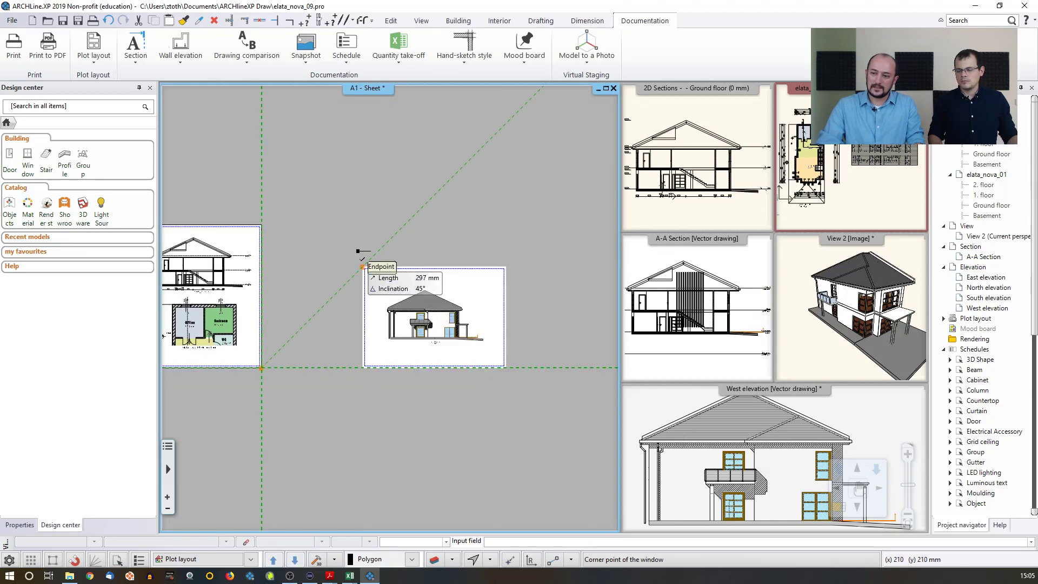
{"action": "left_click", "coordinate": [363, 267]}
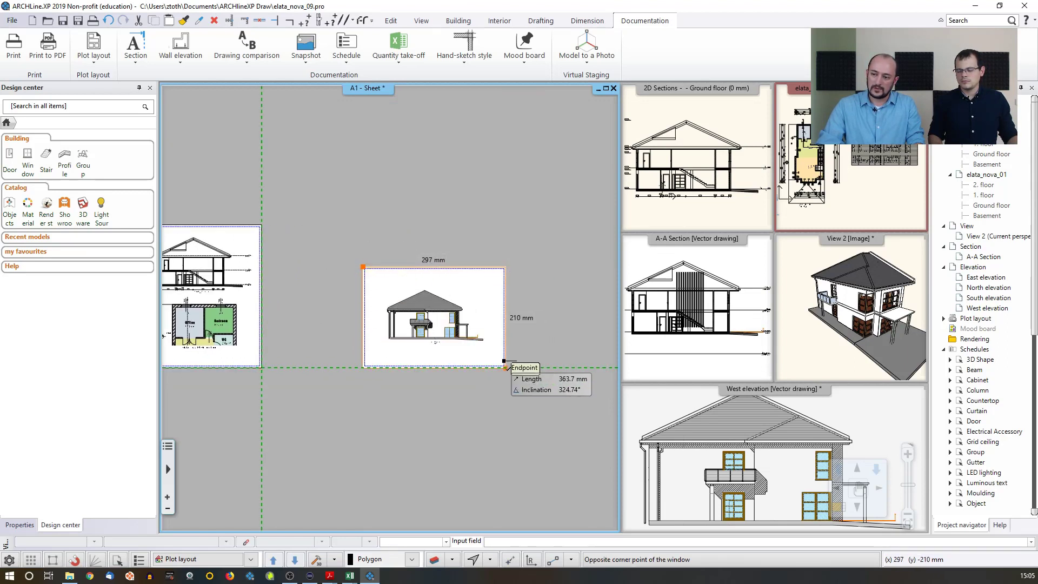
{"action": "left_click", "coordinate": [433, 354]}
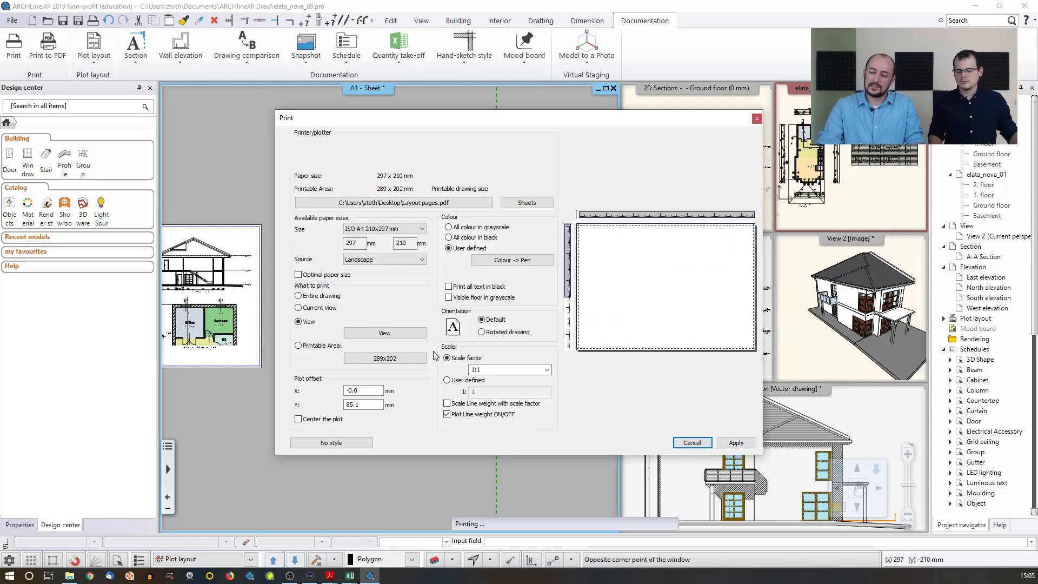
Center the second page's plot on the paper, apply its settings and print both queue entries to the PDF
{"action": "left_click", "coordinate": [308, 419]}
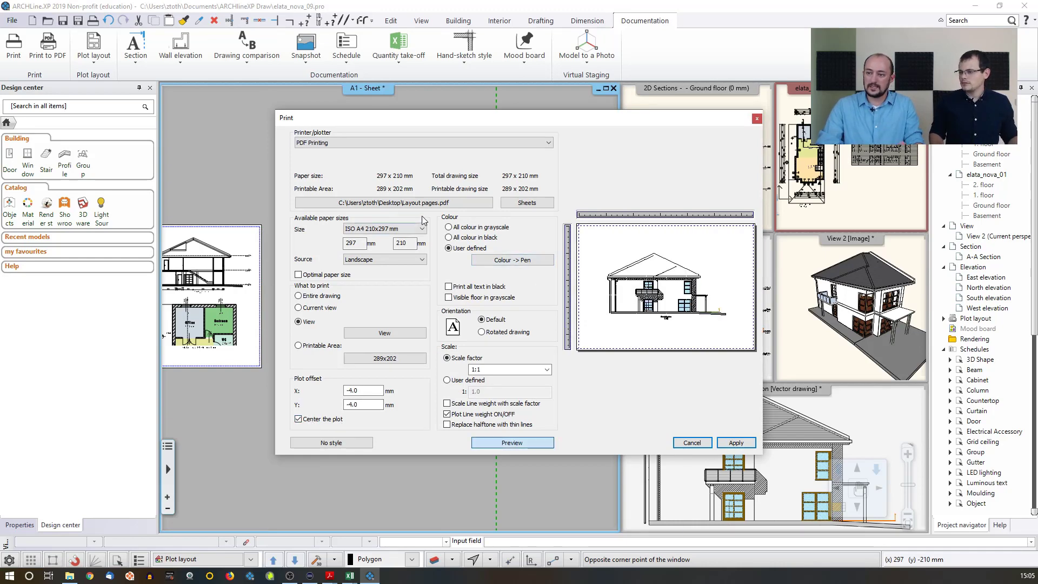
{"action": "left_click", "coordinate": [733, 442]}
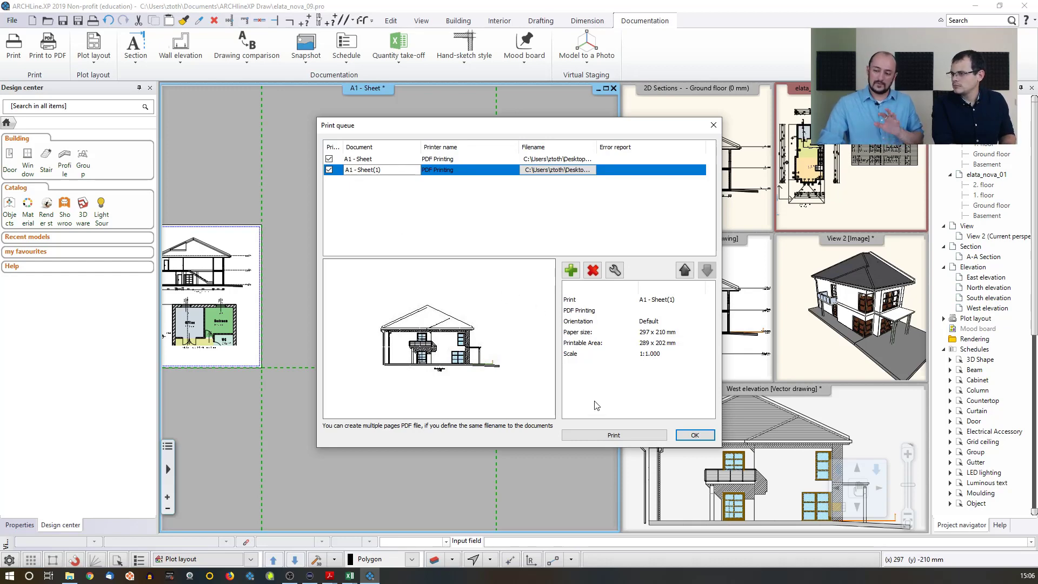
{"action": "left_click", "coordinate": [614, 438]}
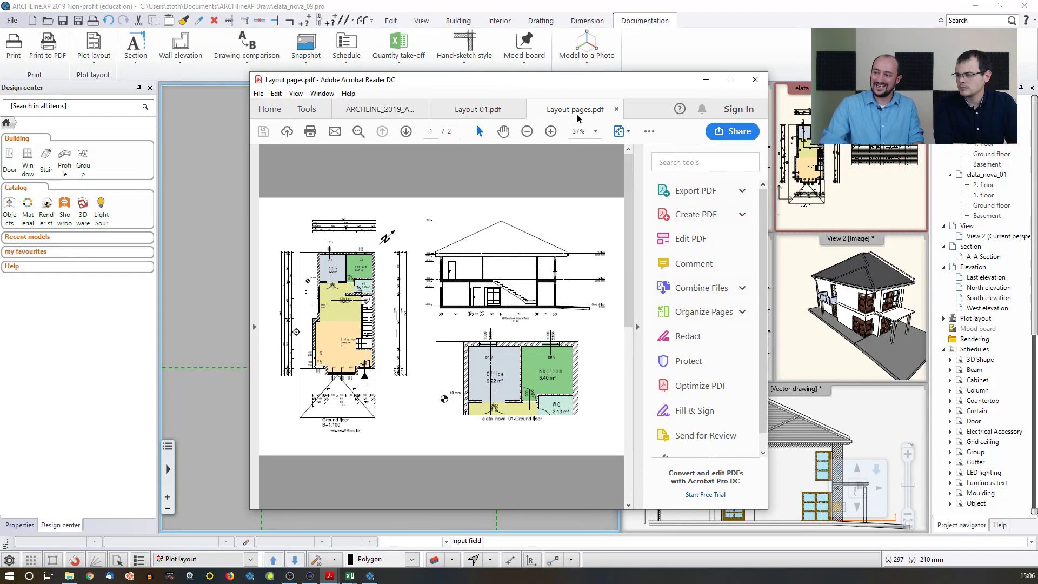
Examine both pages of Layout pages.pdf at full window size in Acrobat Reader, checking the floor plan sheet and the West elevation
{"action": "left_click", "coordinate": [729, 80]}
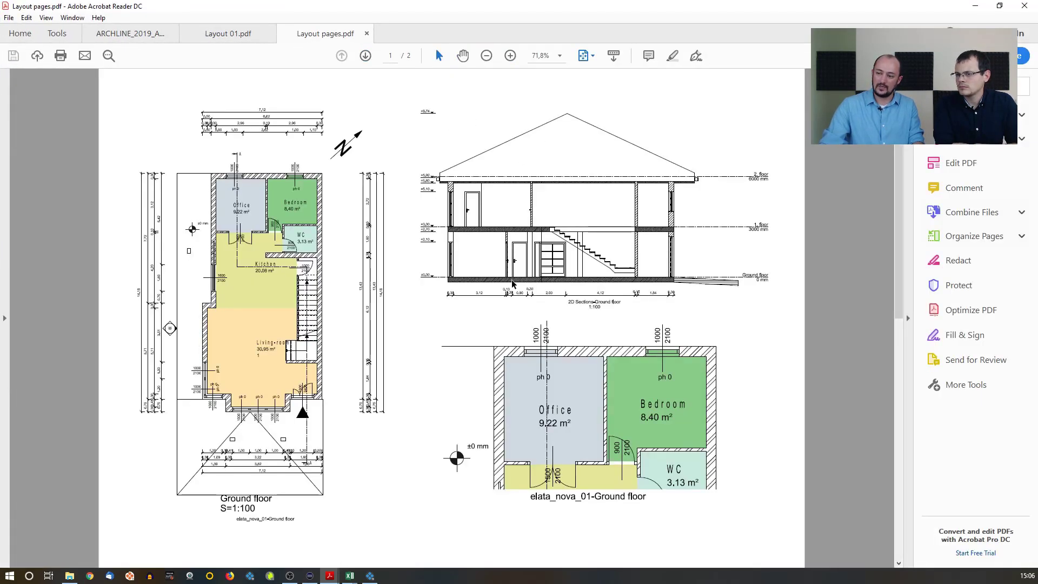
{"action": "left_click_drag", "start_coordinate": [900, 248], "coordinate": [884, 488]}
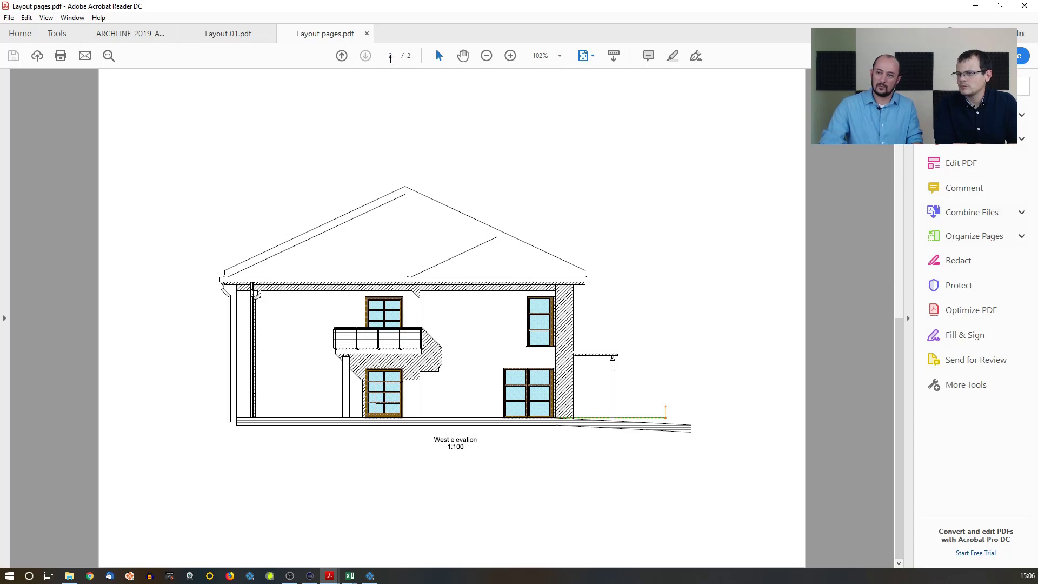
{"action": "left_click", "coordinate": [341, 56]}
{"action": "left_click", "coordinate": [363, 56]}
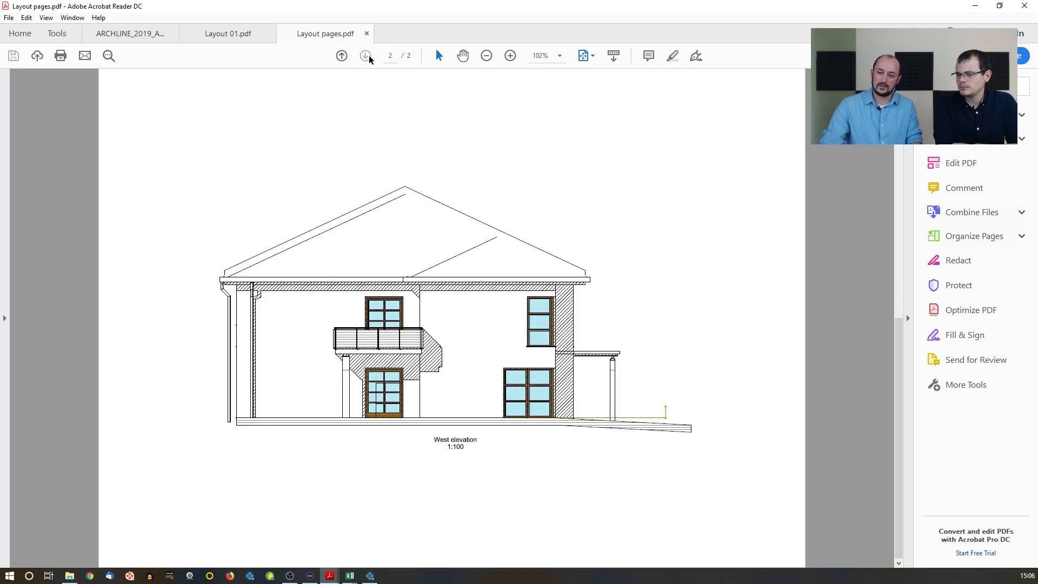
{"action": "left_click", "coordinate": [342, 56]}
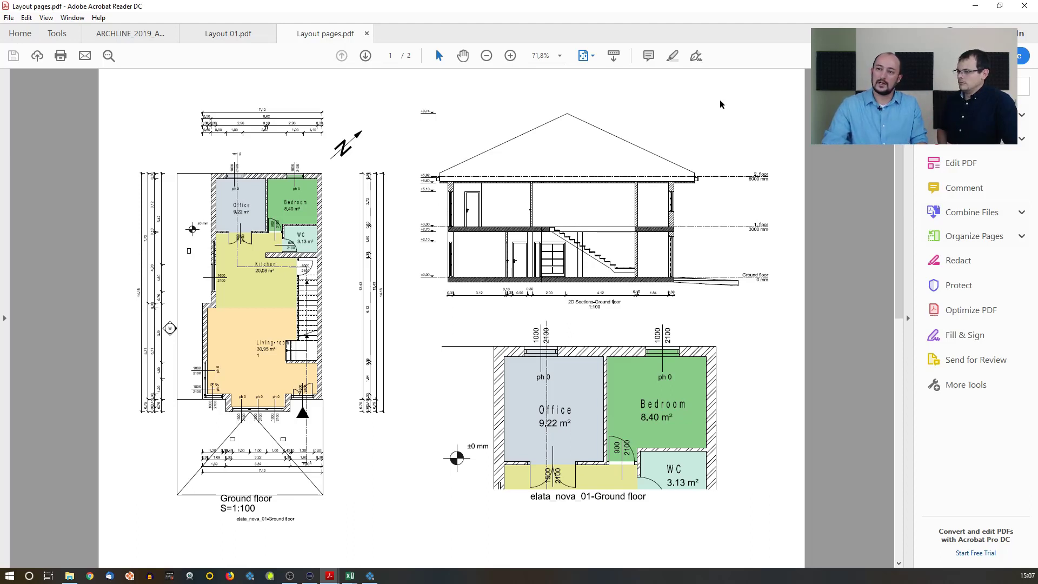
{"action": "left_click", "coordinate": [365, 55]}
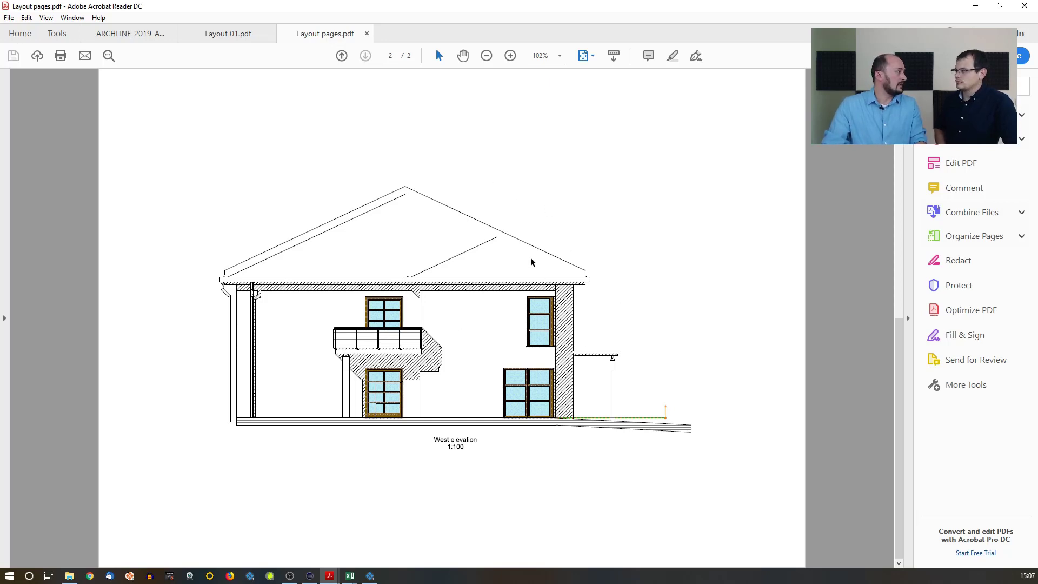
{"action": "left_click", "coordinate": [975, 6]}
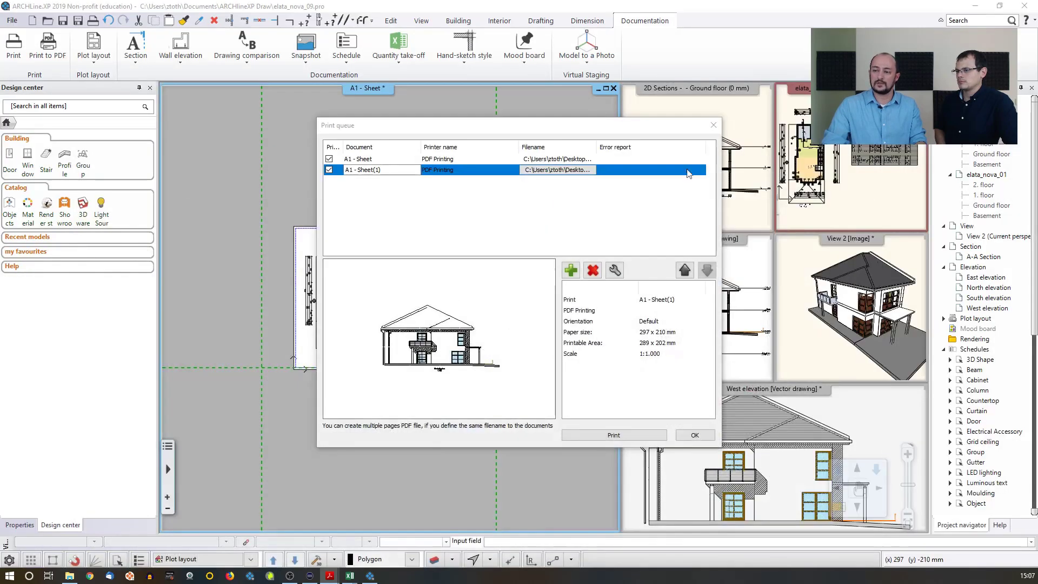
Close the print queue and make the West elevation drawing the main view
{"action": "left_click", "coordinate": [694, 435]}
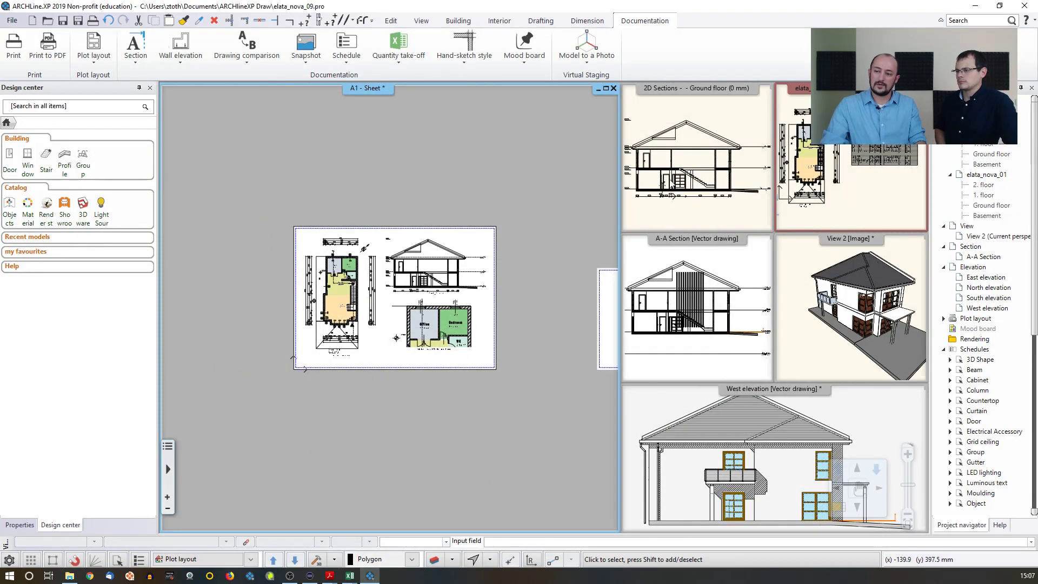
{"action": "left_click", "coordinate": [675, 428]}
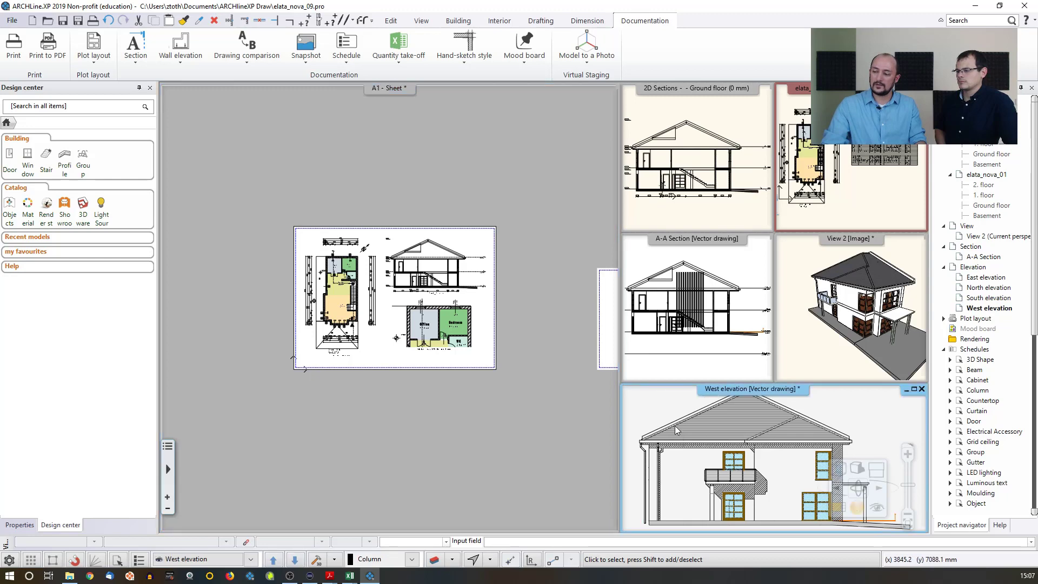
{"action": "left_click", "coordinate": [836, 508]}
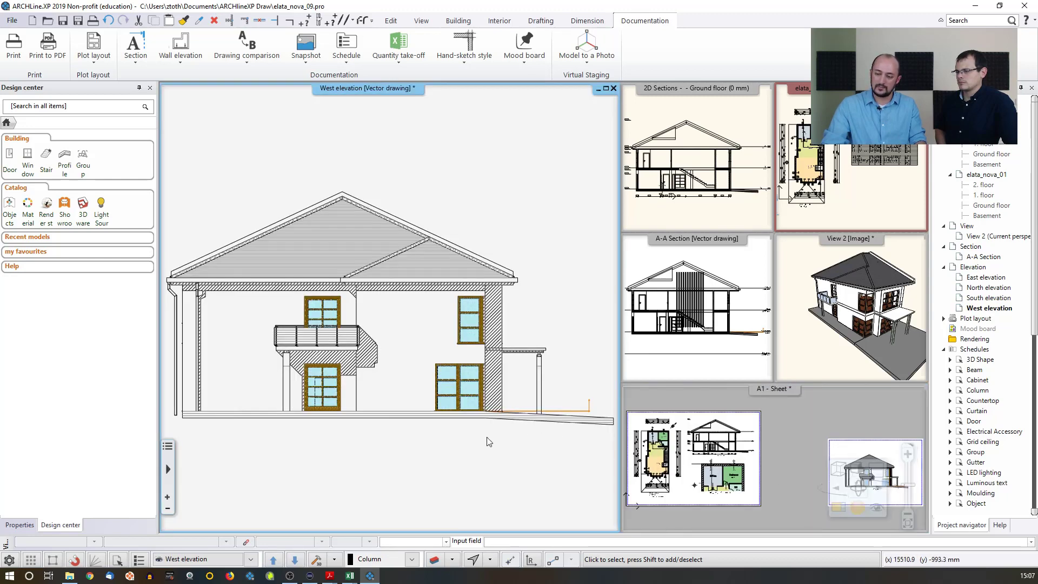
Enable printing for the Roof layer in the layer properties and activate the A1 - Sheet layout again
{"action": "left_click", "coordinate": [434, 560]}
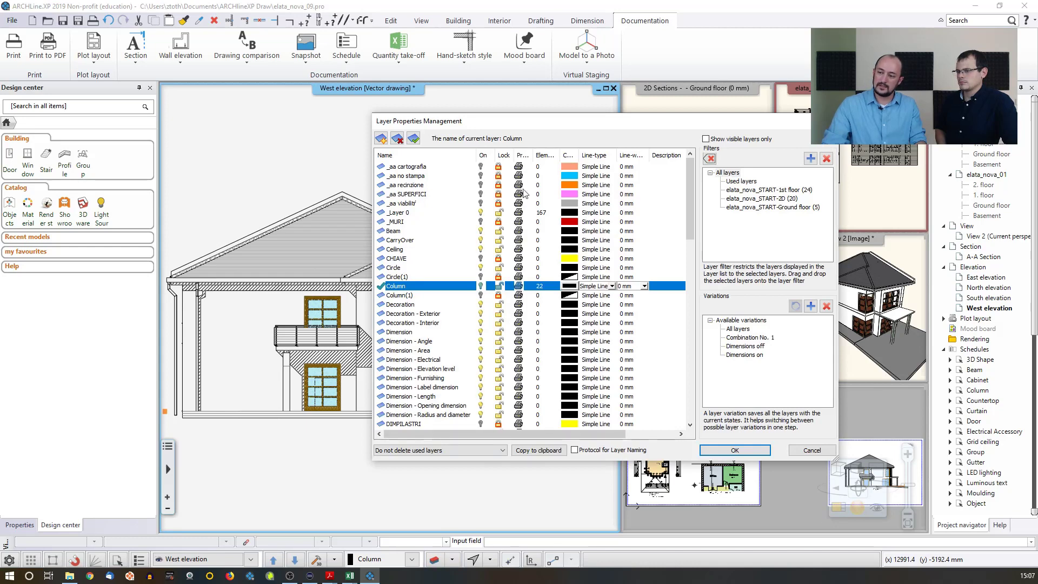
{"action": "scroll", "coordinate": [692, 247], "scroll_direction": "down", "scroll_amount": 3}
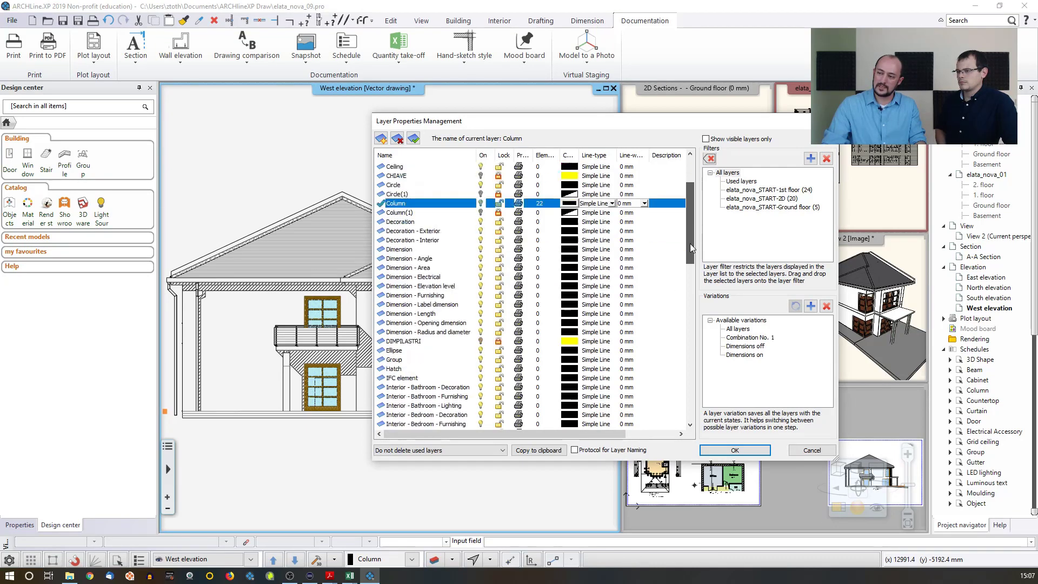
{"action": "scroll", "coordinate": [692, 248], "scroll_direction": "down", "scroll_amount": 10}
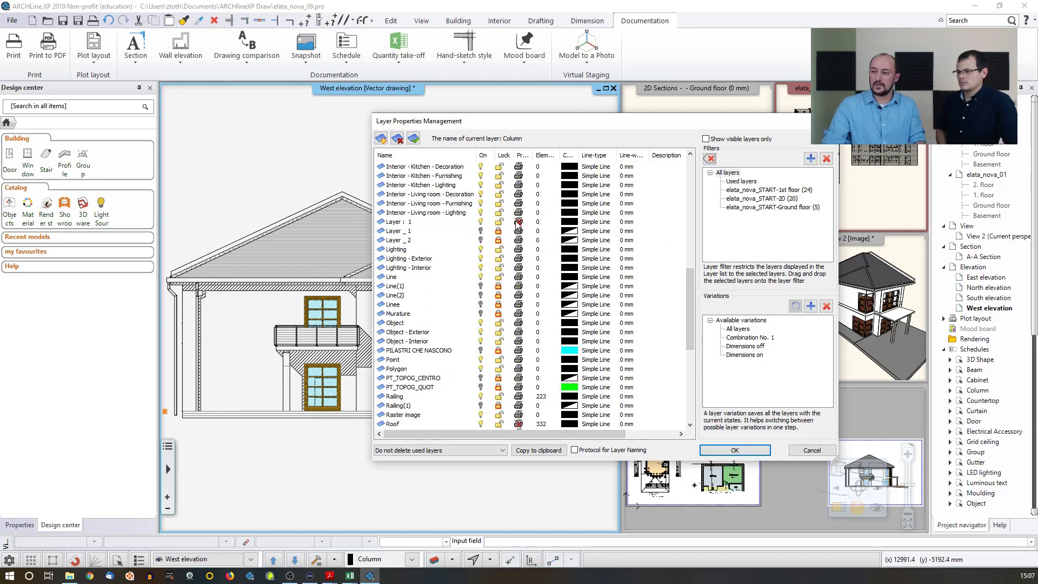
{"action": "scroll", "coordinate": [689, 322], "scroll_direction": "down", "scroll_amount": 3}
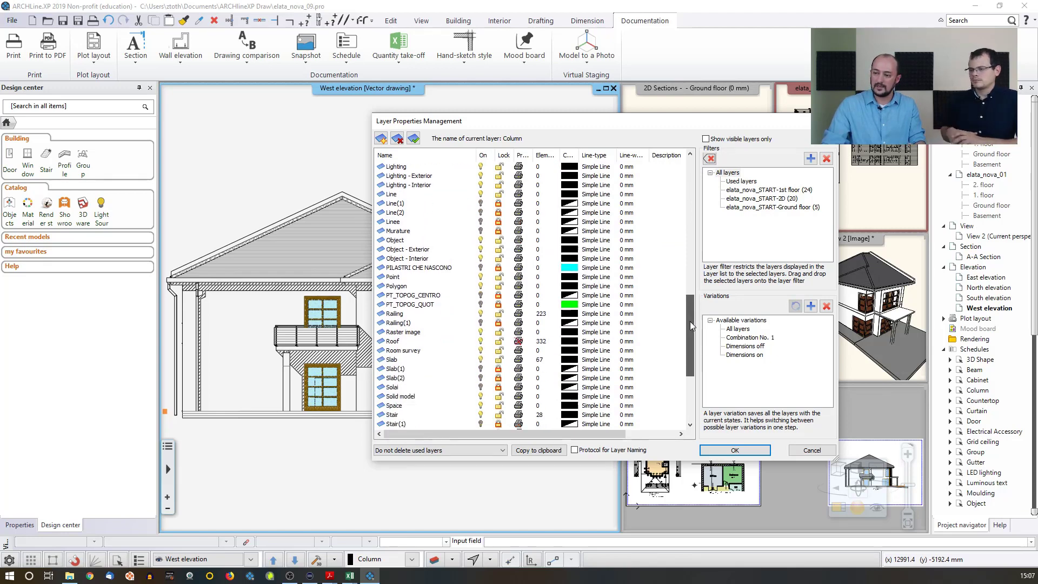
{"action": "left_click_drag", "start_coordinate": [689, 321], "coordinate": [686, 359]}
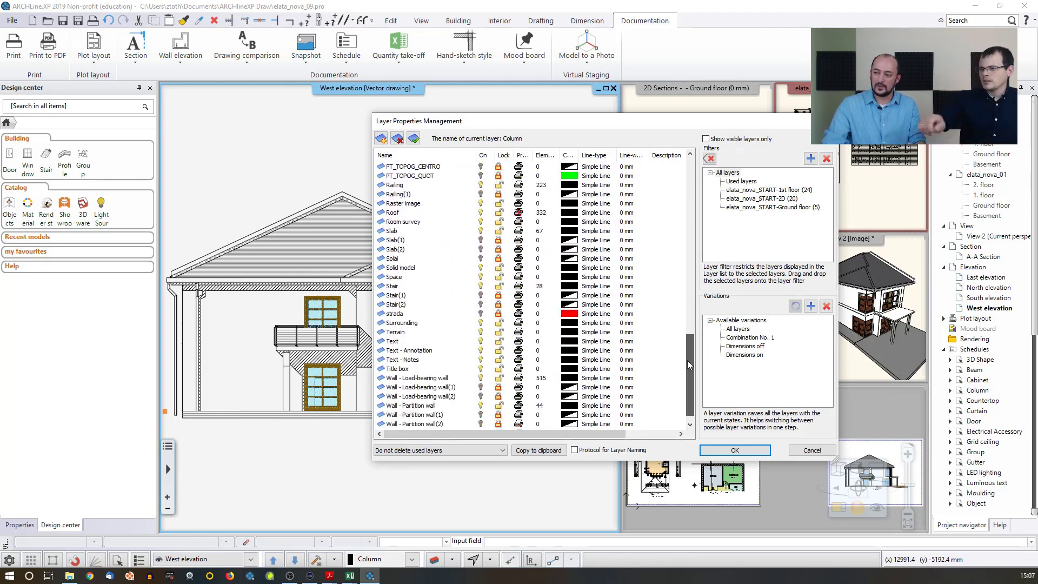
{"action": "left_click", "coordinate": [519, 215]}
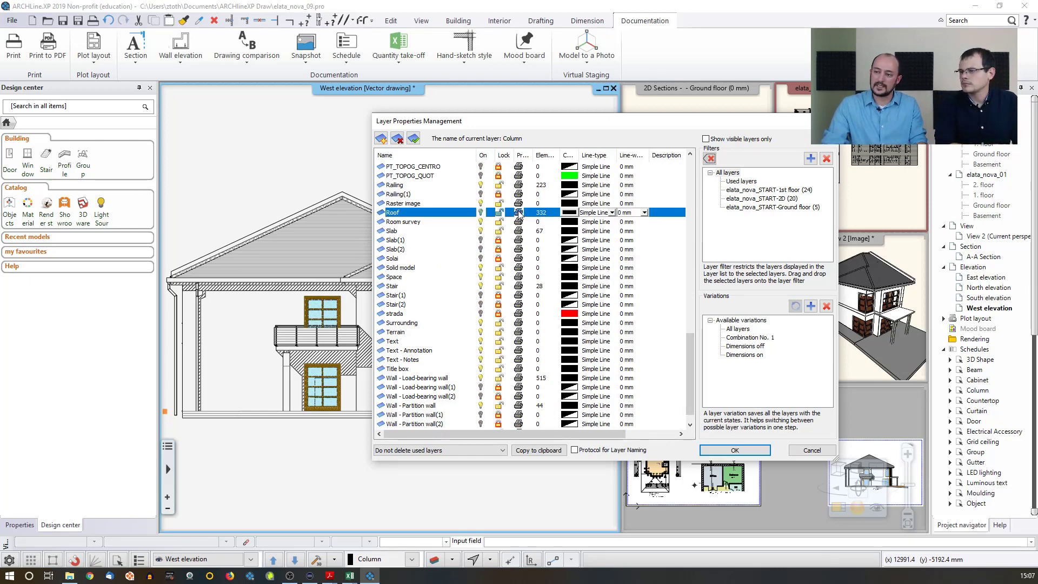
{"action": "left_click", "coordinate": [734, 450]}
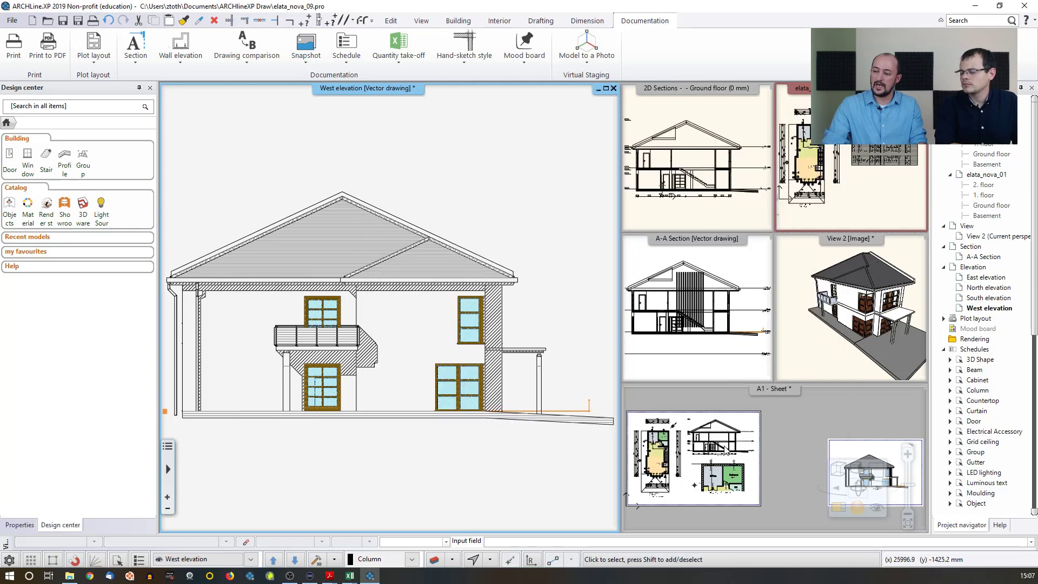
{"action": "left_click", "coordinate": [772, 433]}
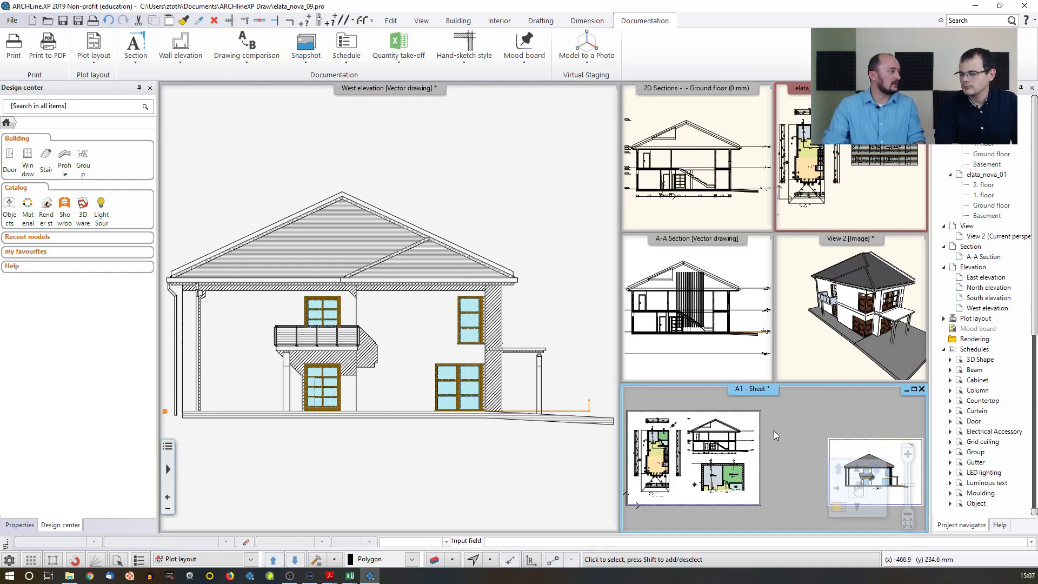